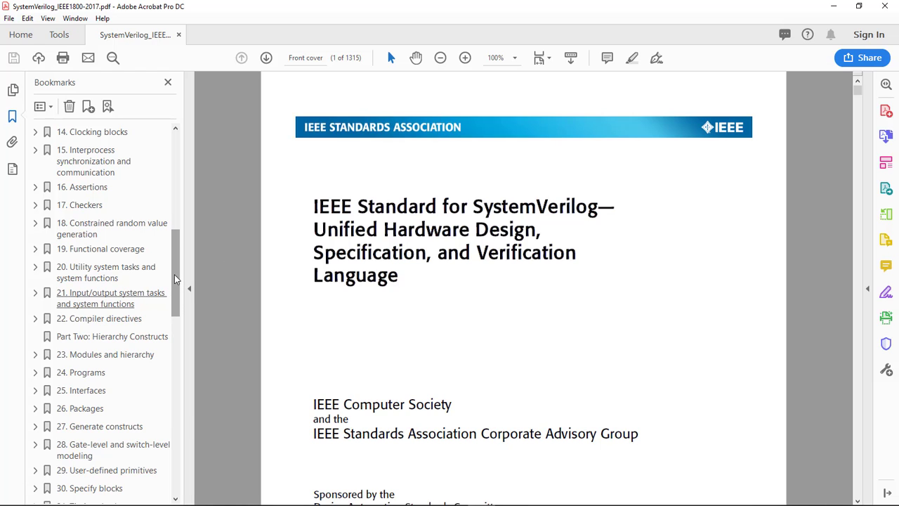
Expand 16. Assertions and 16.12 Declaring properties in Bookmarks, then go to 16.12.9 Followed-by property.
scroll(175, 279, "down", 1)
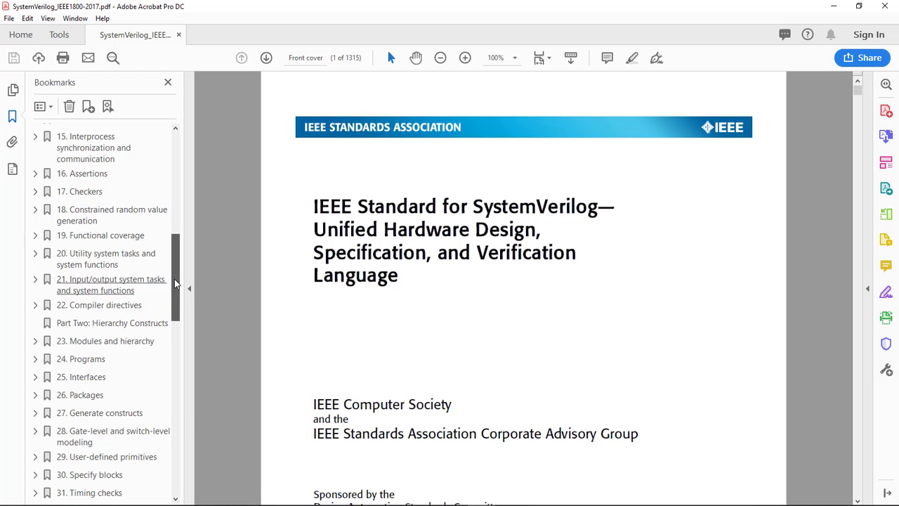
left_click(35, 174)
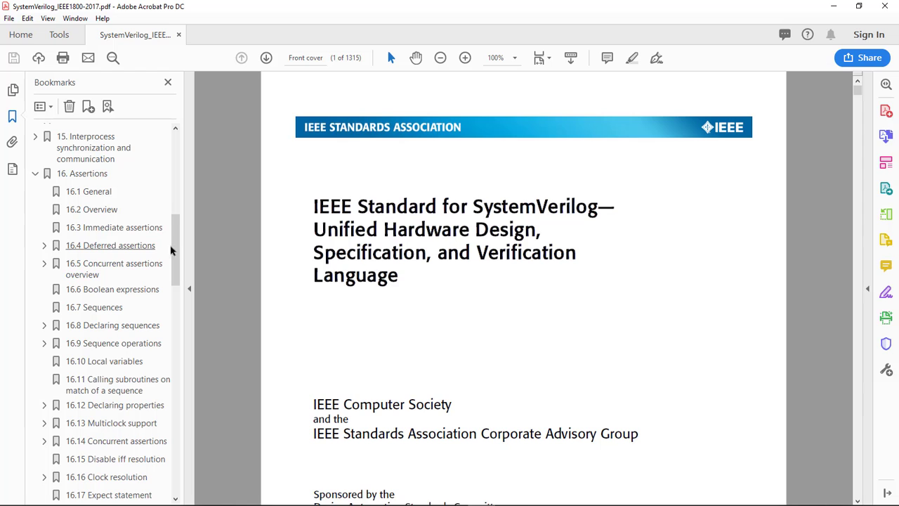
scroll(175, 249, "down", 3)
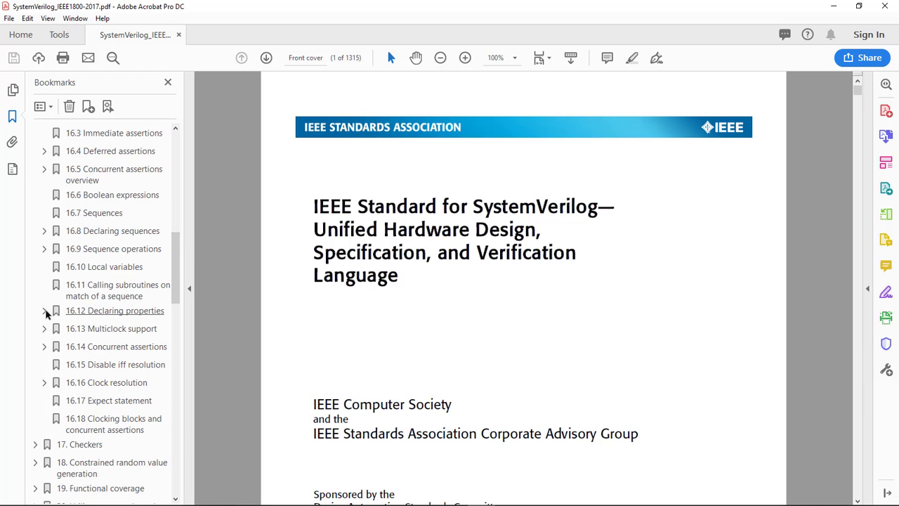
left_click(43, 311)
left_click_drag(177, 253, 177, 319)
scroll(177, 319, "up", 3)
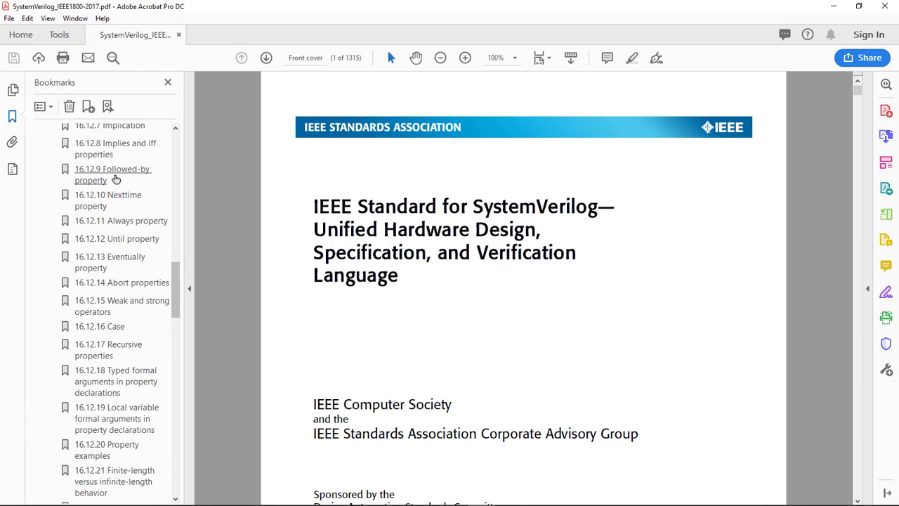
left_click(115, 175)
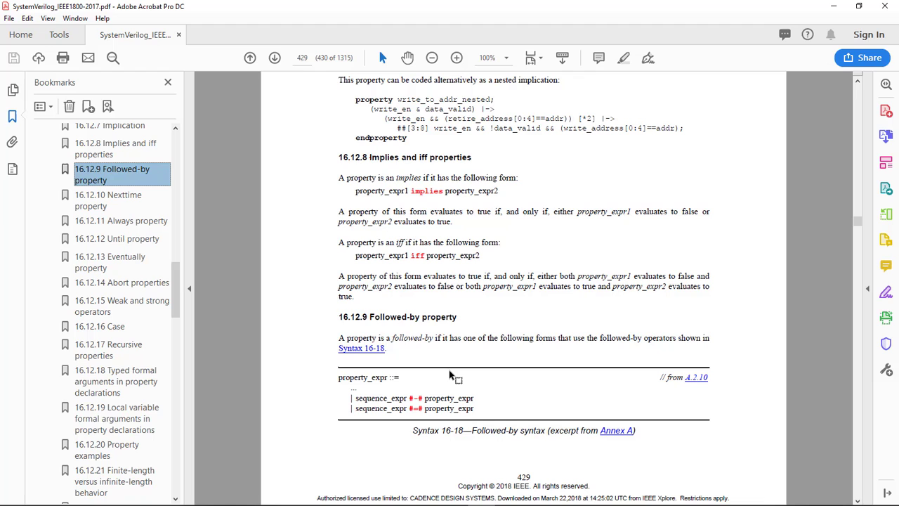
On page 430, highlight the first negated-implication equivalence line, the #-# operator and its not.
scroll(452, 376, "down", 10)
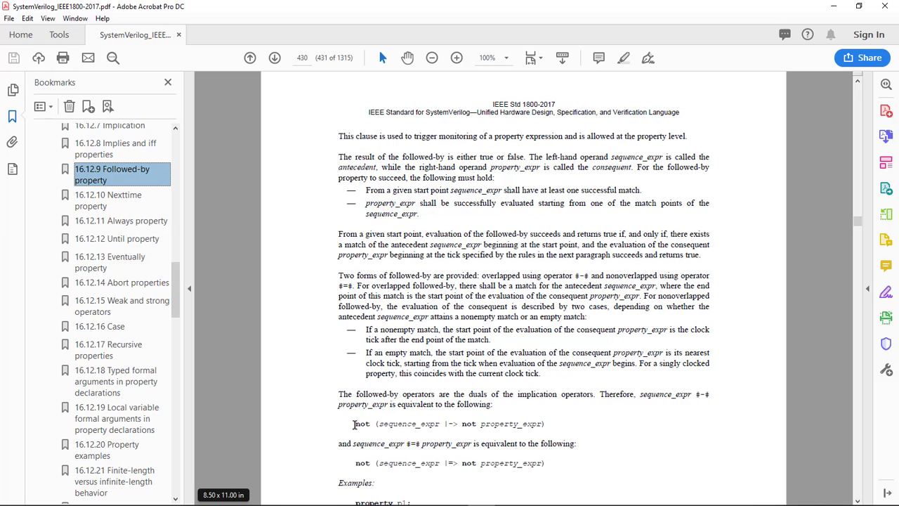
left_click_drag(354, 423, 692, 418)
left_click(695, 385)
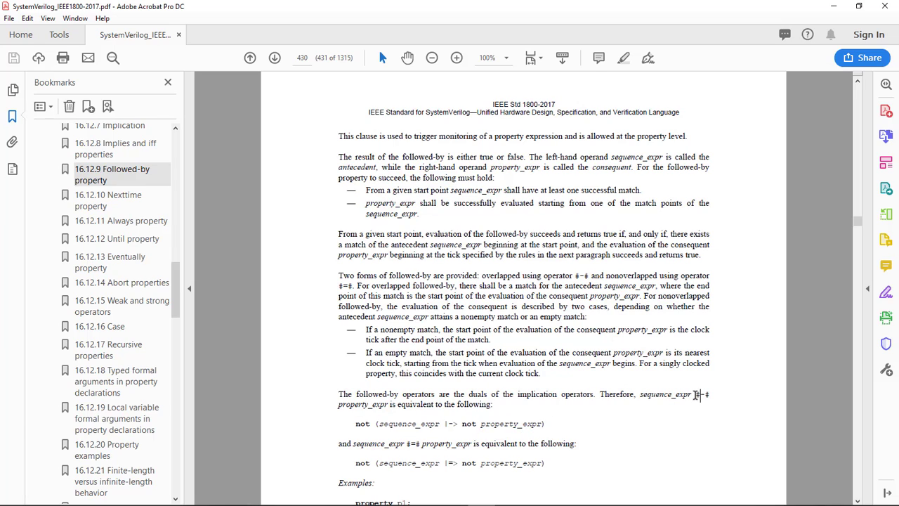
left_click_drag(695, 394, 707, 395)
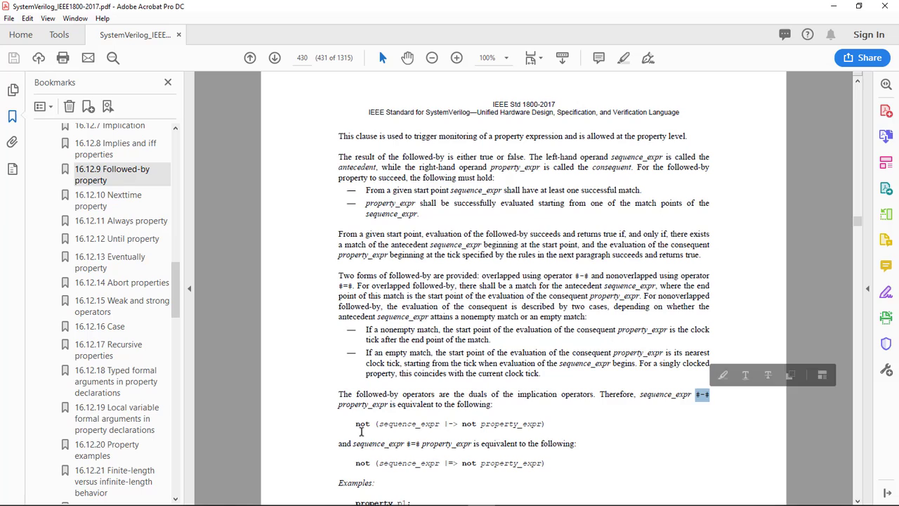
double_click(359, 423)
left_click_drag(390, 424, 545, 424)
left_click(431, 425)
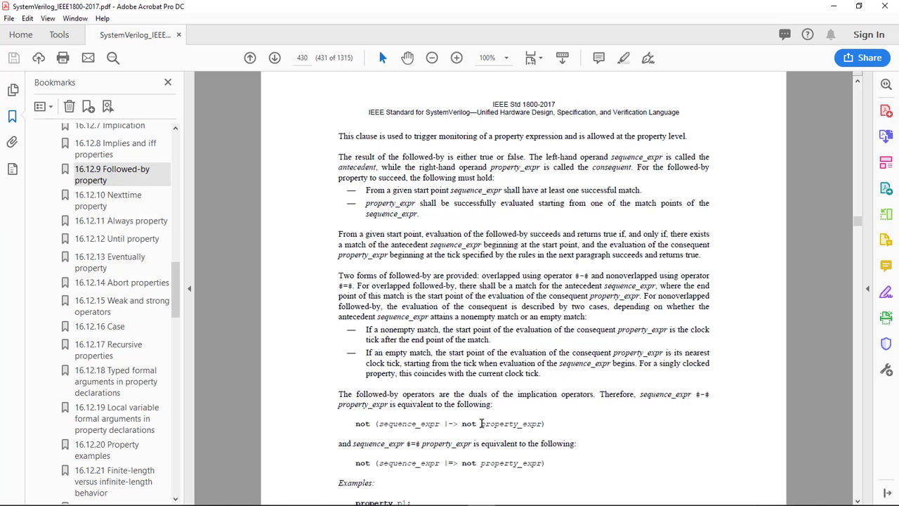
Highlight property_expr, not, the #=# operator and the |=> operator in the equivalence examples.
left_click_drag(481, 423, 543, 424)
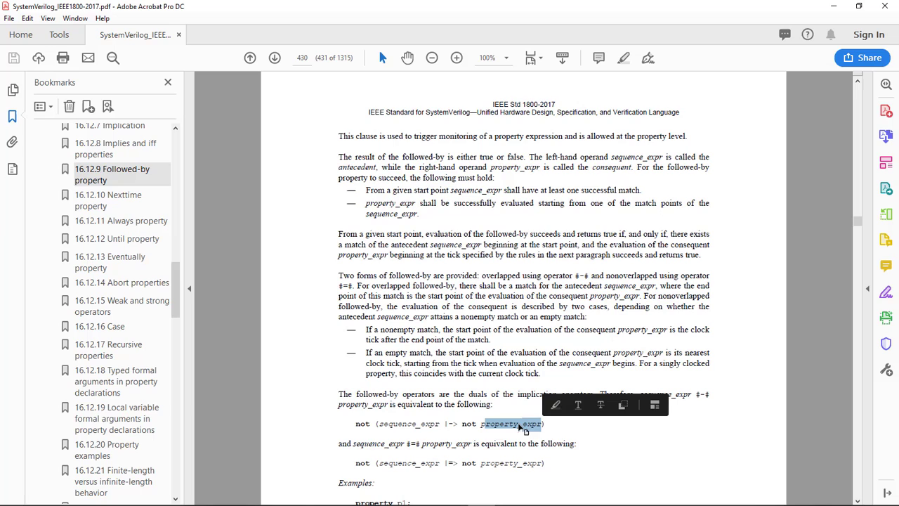
left_click(367, 424)
double_click(360, 424)
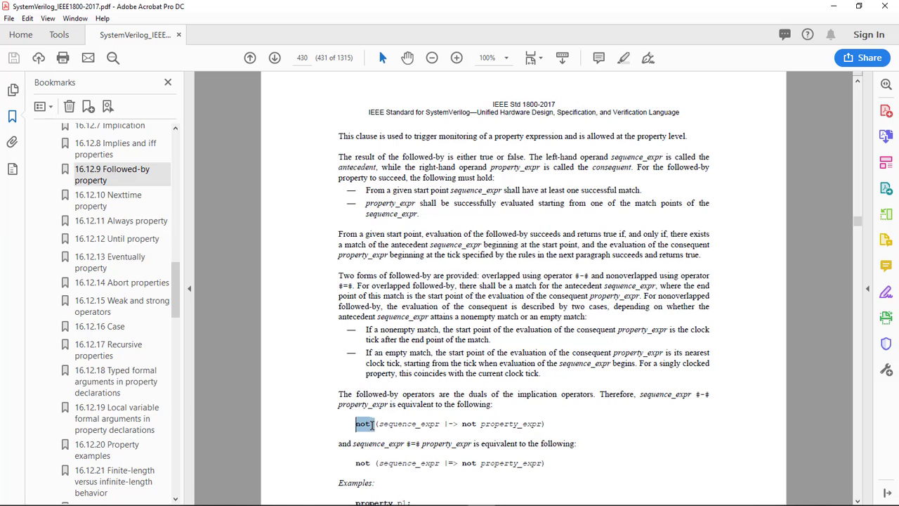
left_click_drag(508, 463, 503, 464)
left_click_drag(406, 444, 421, 443)
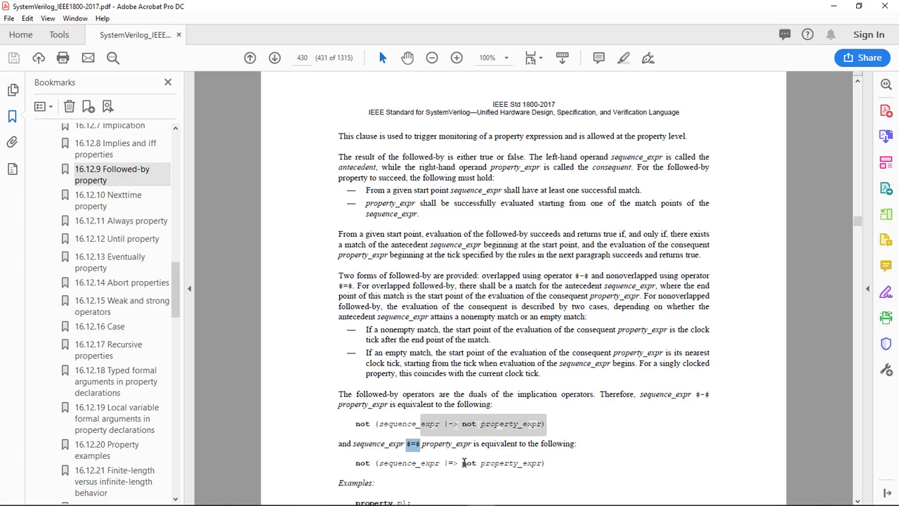
left_click_drag(444, 463, 457, 463)
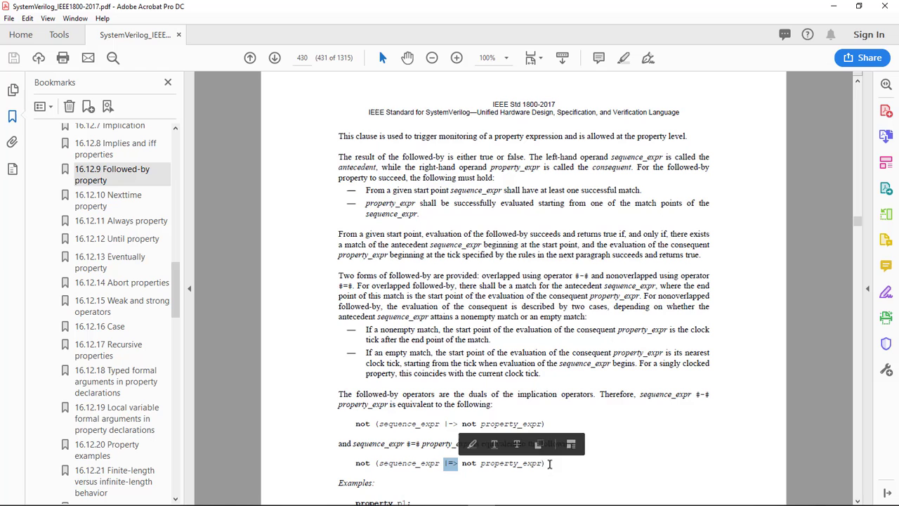
scroll(622, 387, "down", 1)
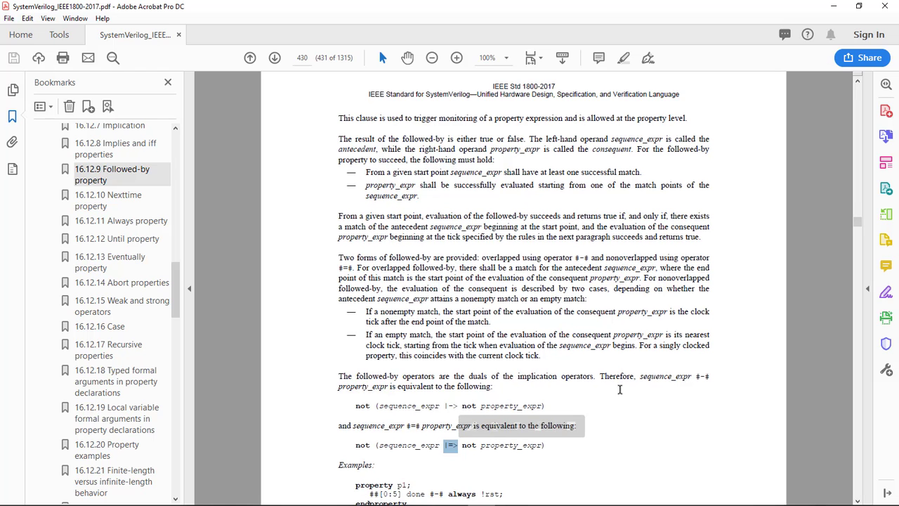
scroll(621, 394, "down", 2)
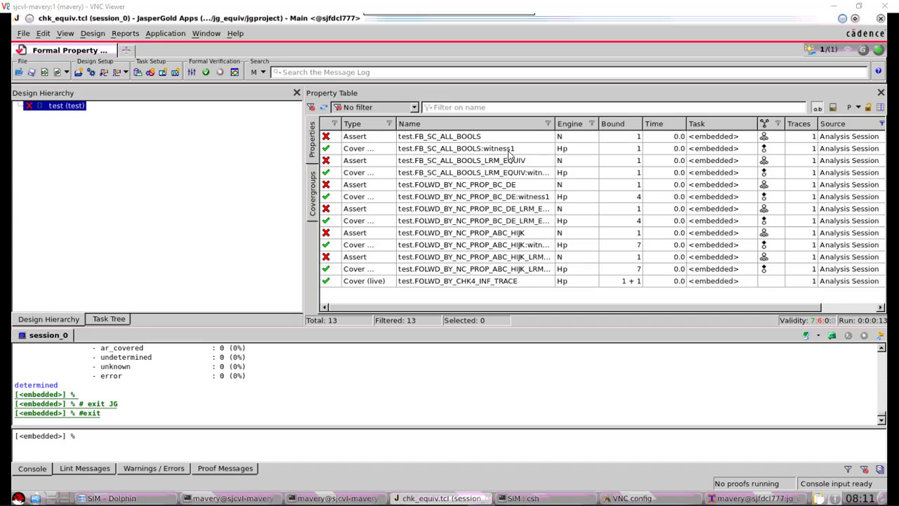
Widen the Name column so names like FOLWD_BY_NC_PROP_ABC_HIJK_LRM_EQUIV:witness1 show in full.
left_click_drag(556, 127, 610, 124)
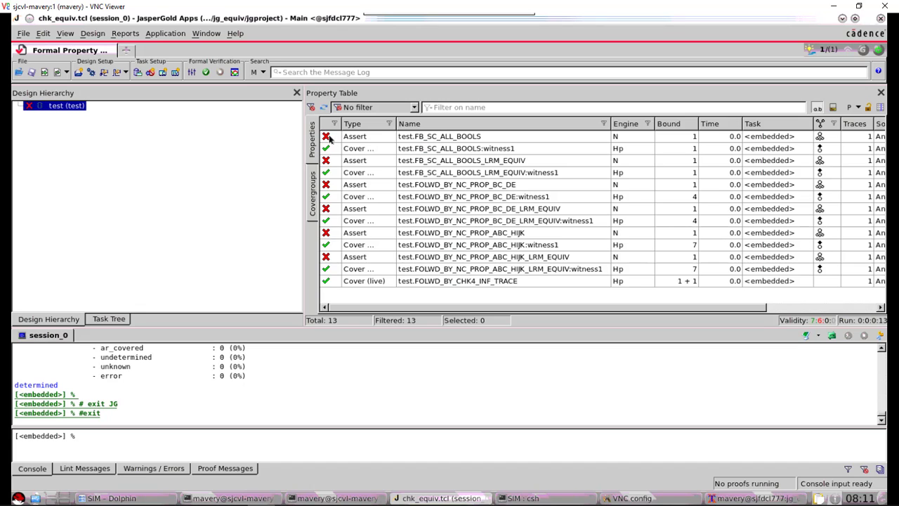
View the source of FB_SC_ALL_BOOLS:witness1 and scroll chk_equiv.v to lines 89–90.
right_click(429, 149)
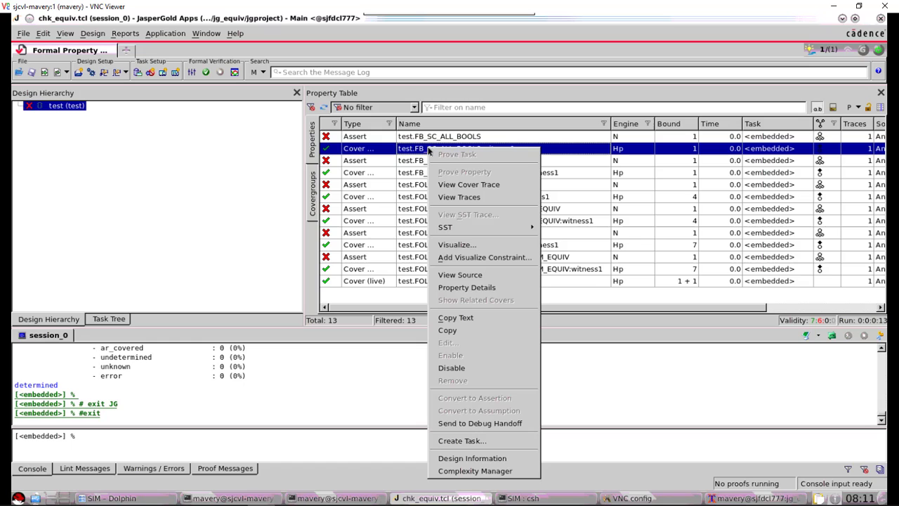
left_click(460, 274)
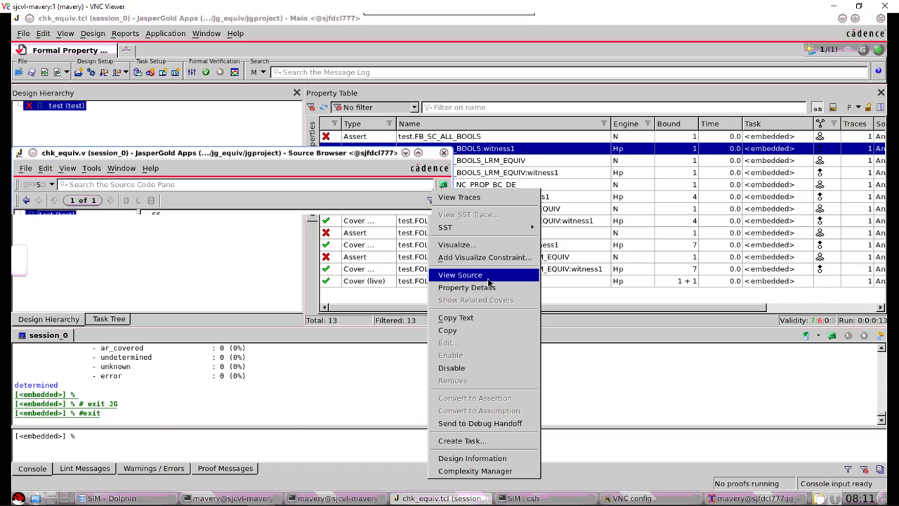
scroll(448, 223, "up", 2)
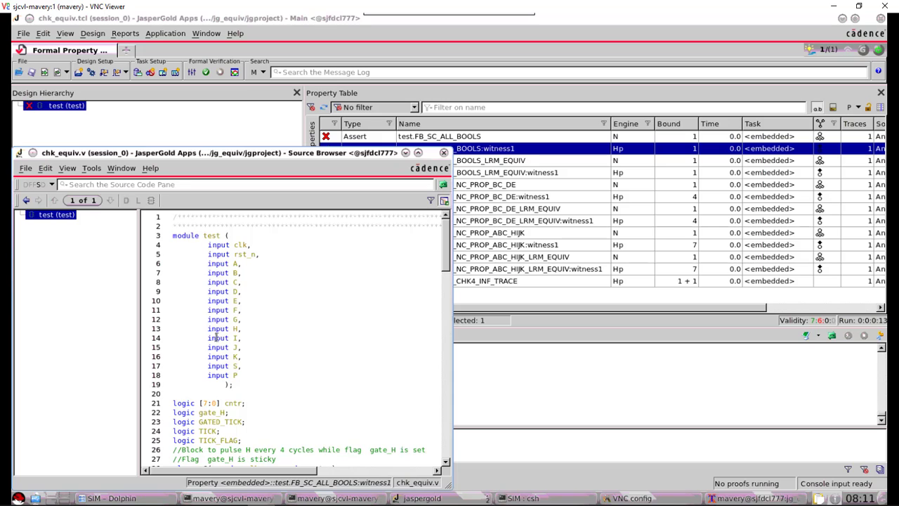
left_click_drag(445, 254, 444, 285)
scroll(258, 242, "up", 5)
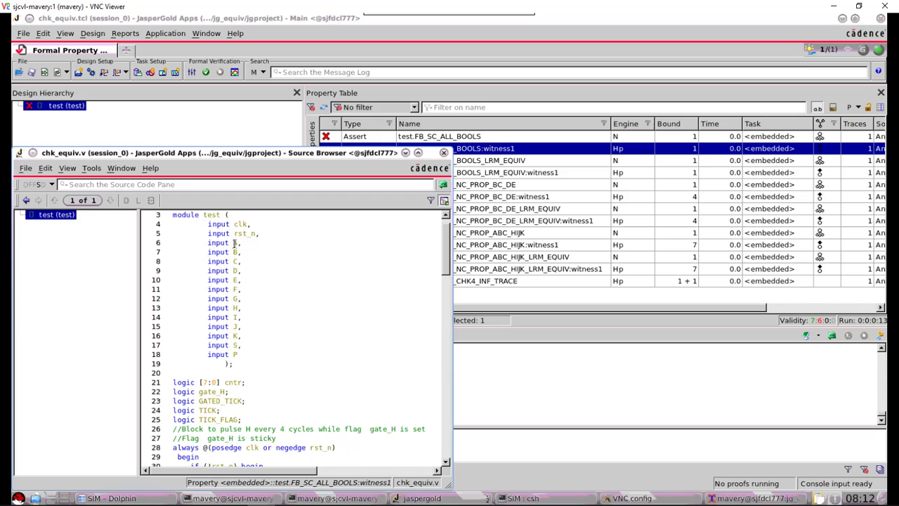
left_click_drag(447, 247, 743, 388)
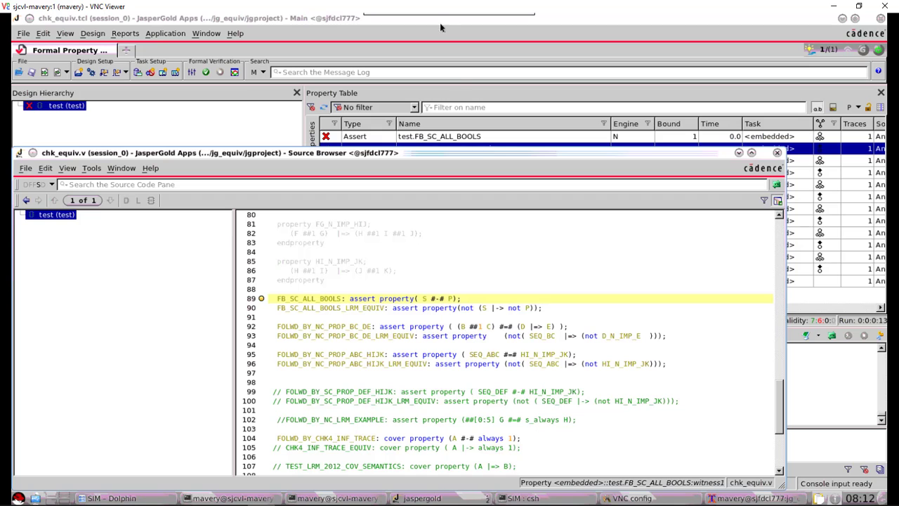
Open the FB_SC_ALL_BOOLS witness1 trace in Visualize and maximize its window.
left_click(428, 138)
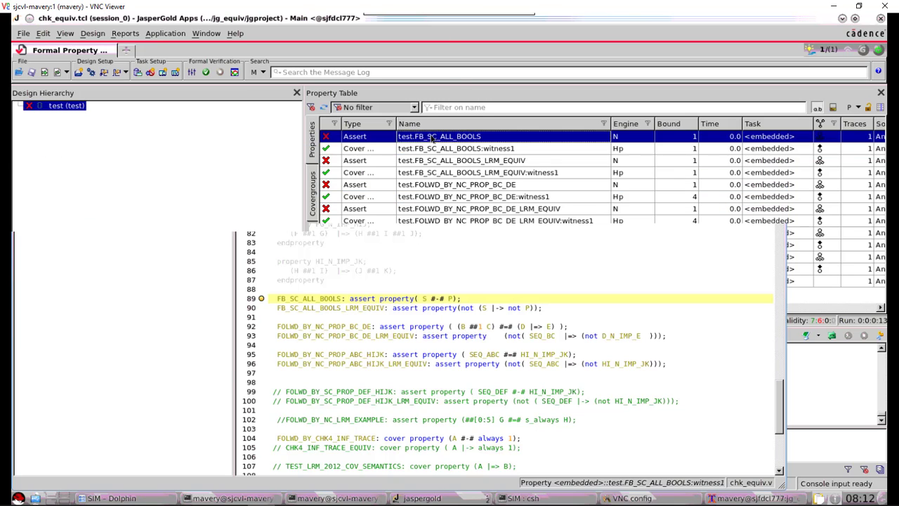
double_click(425, 148)
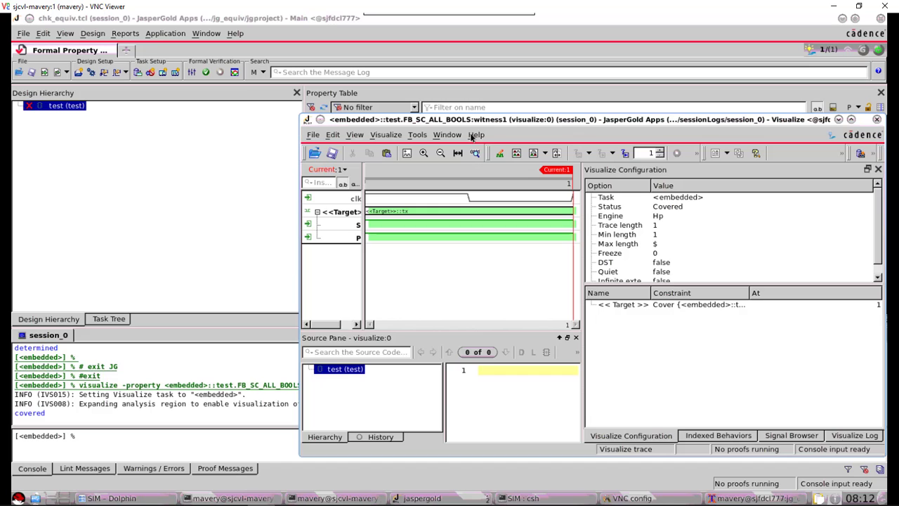
left_click_drag(476, 121, 326, 84)
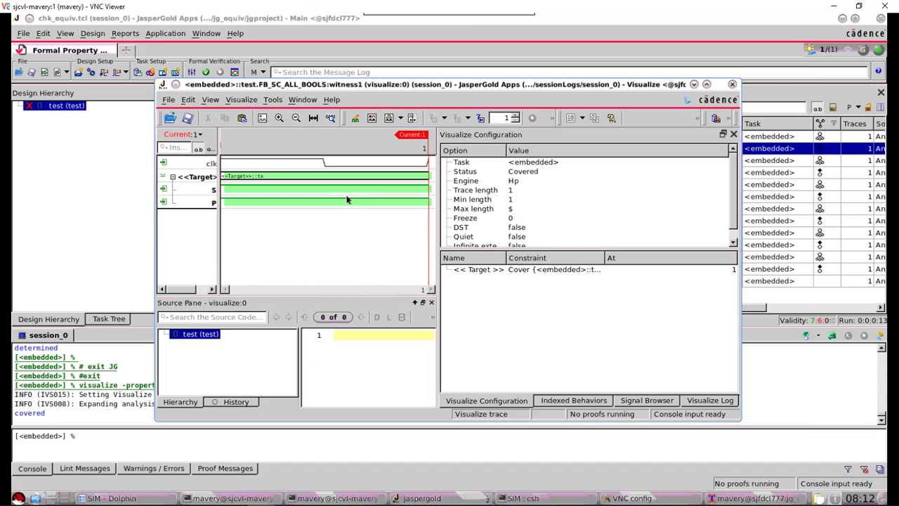
double_click(368, 85)
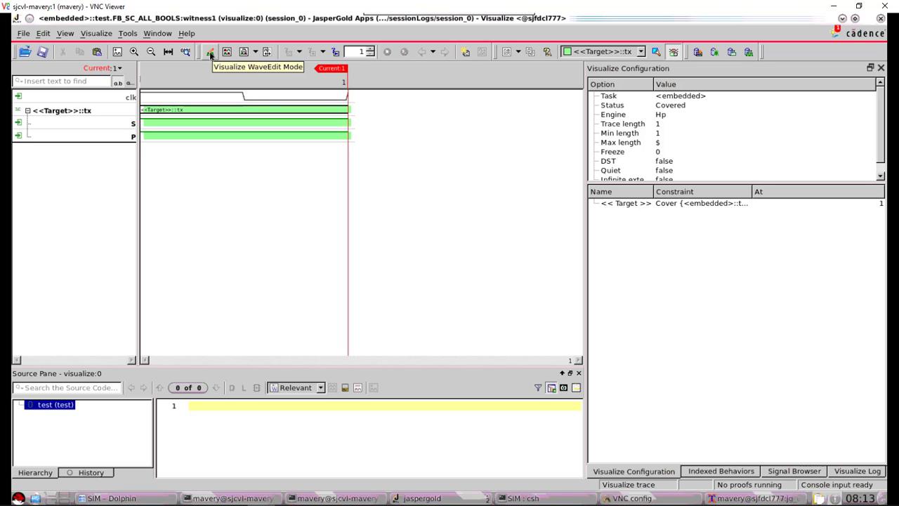
In WaveEdit, replot the witness with S forced low on cycles 1–2, extending it to length 3.
left_click(210, 52)
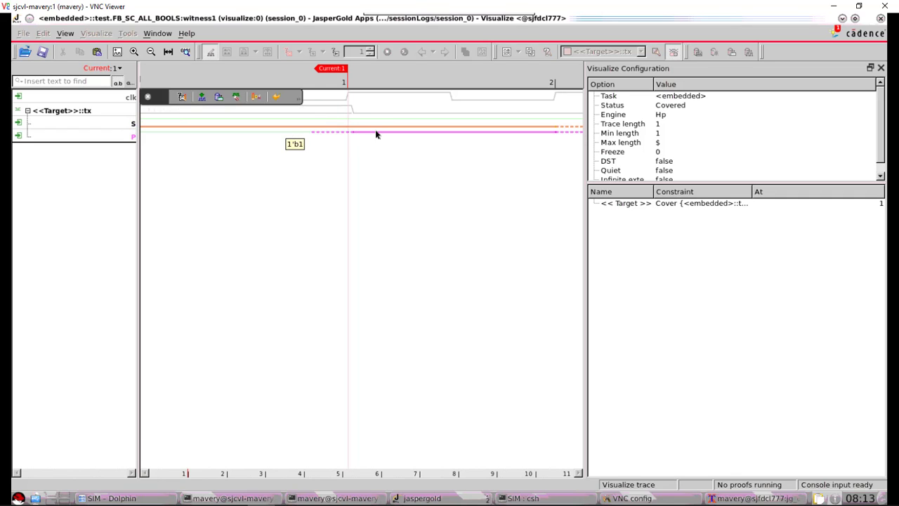
left_click(181, 98)
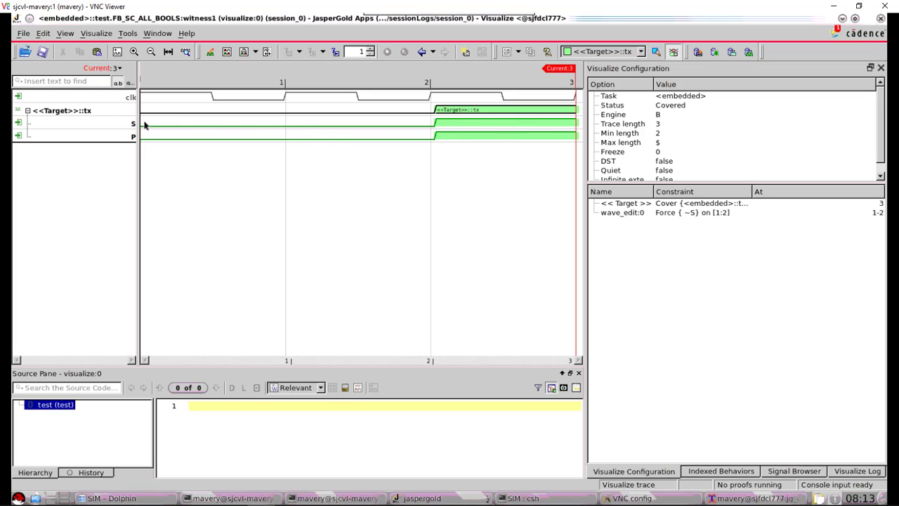
Return to the main Property Table and bring up actions for the test.FB_SC_ALL_BOOLS assert.
mouse_move(335, 130)
mouse_move(445, 134)
key("alt+Tab")
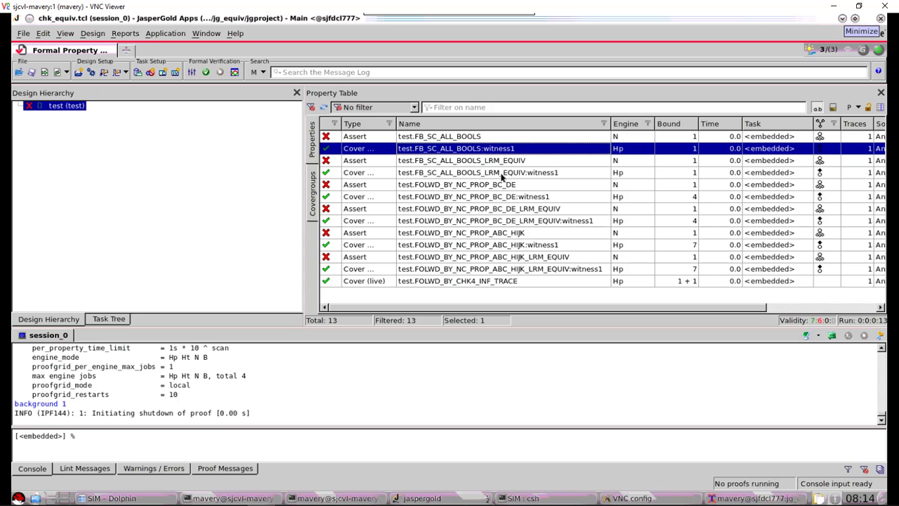
left_click(427, 136)
right_click(427, 138)
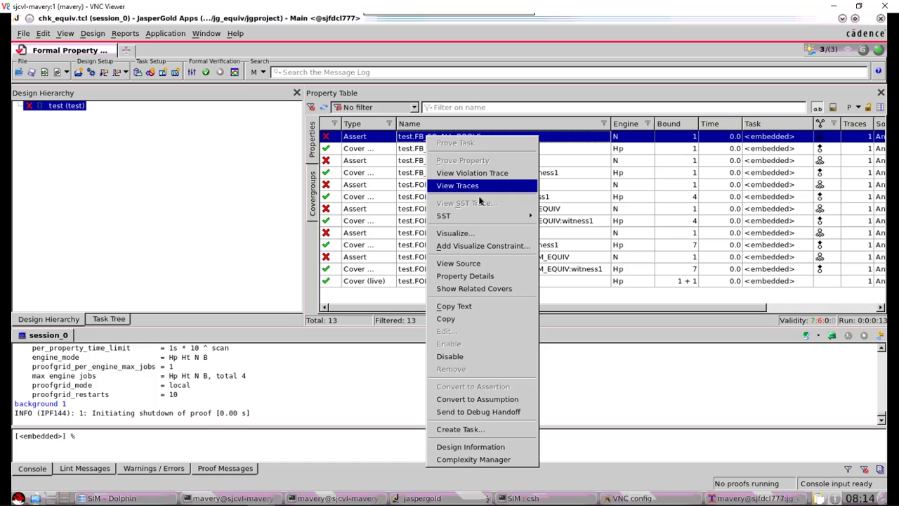
View FB_SC_ALL_BOOLS source and compare S #-# P on line 89 with its LRM equivalent on line 90.
left_click(476, 265)
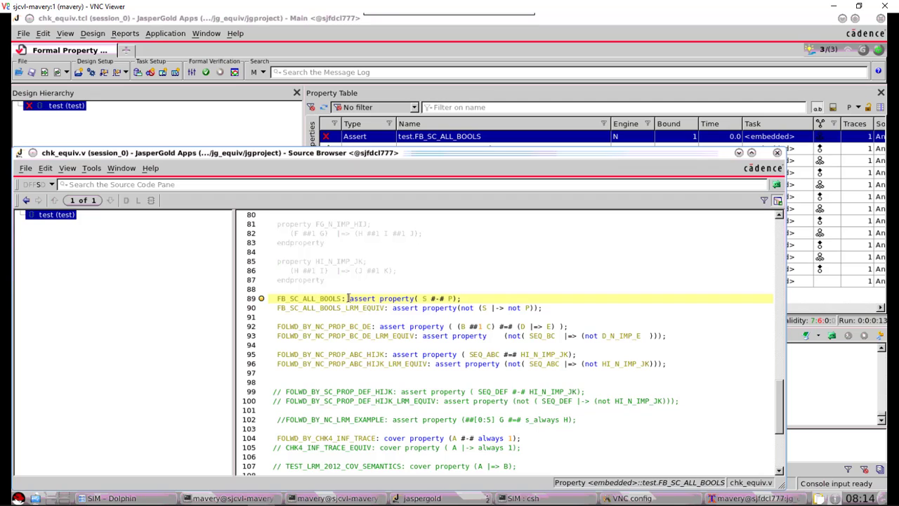
left_click_drag(349, 299, 377, 299)
left_click_drag(393, 308, 538, 309)
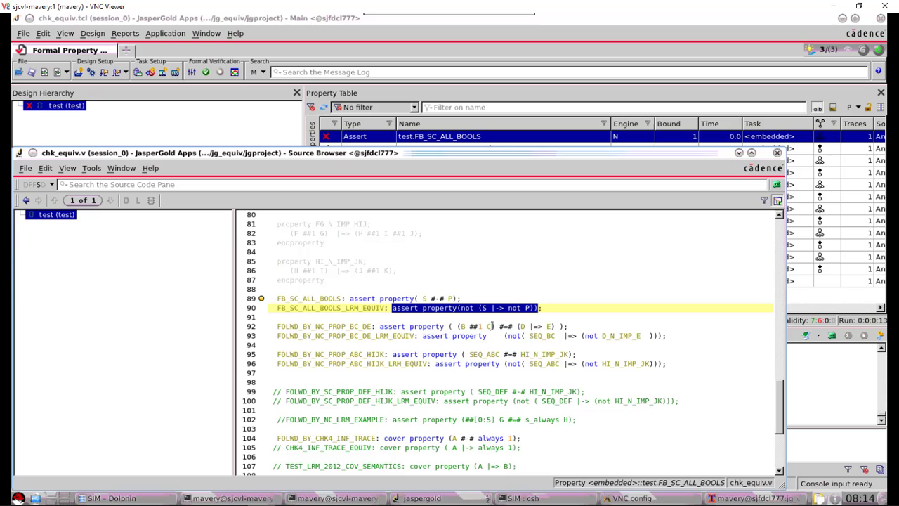
left_click_drag(461, 298, 353, 295)
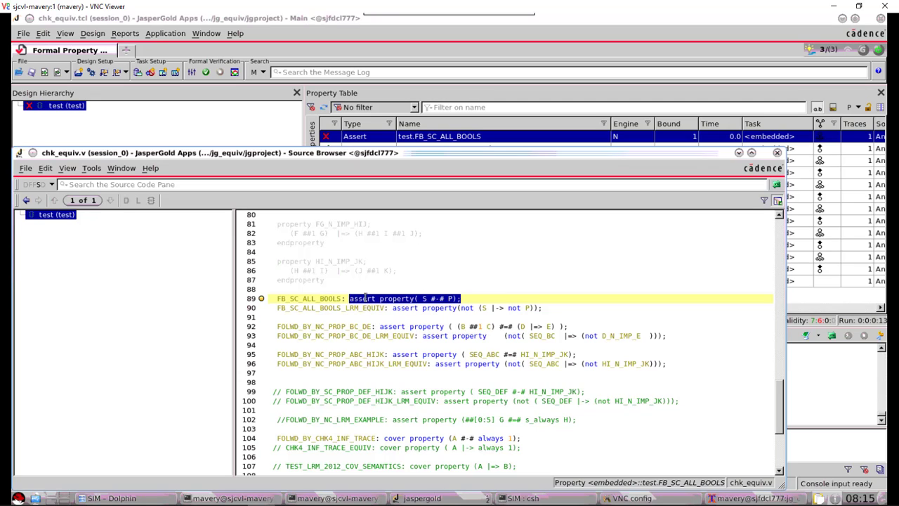
left_click(365, 298)
left_click(406, 307)
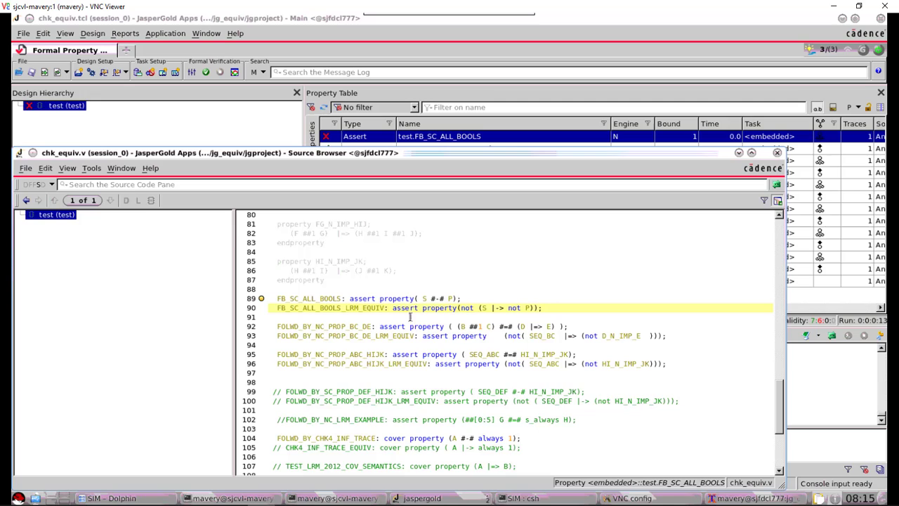
left_click_drag(421, 307, 396, 307)
left_click(365, 298)
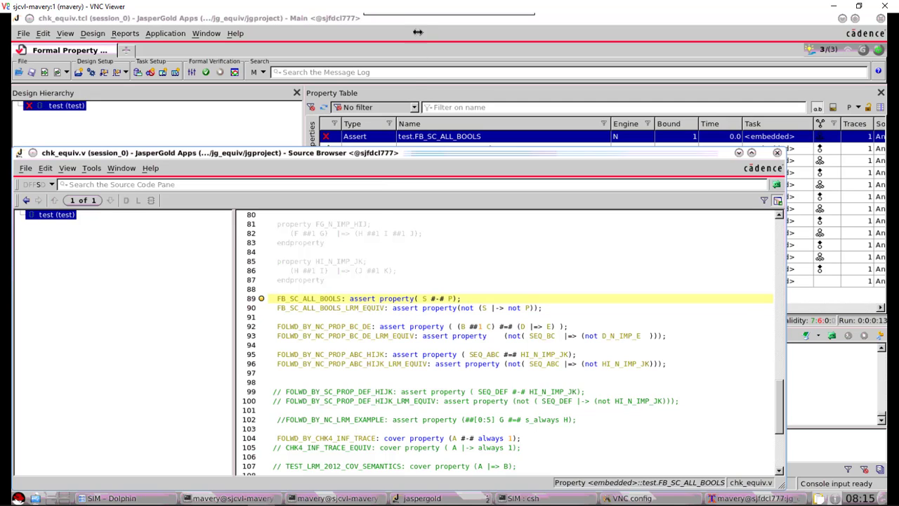
Convert FB_SC_ALL_BOOLS_LRM_EQUIV to an assumption and prove FB_SC_ALL_BOOLS under it.
left_click(437, 139)
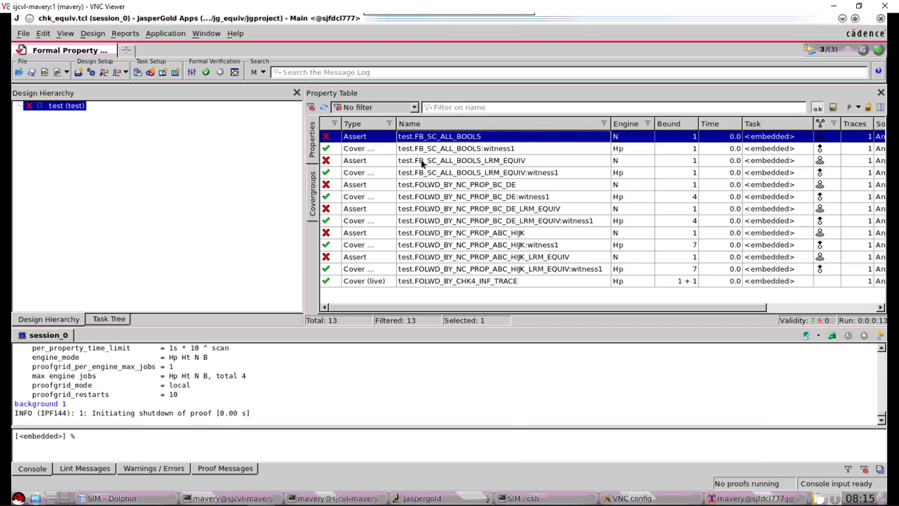
right_click(422, 160)
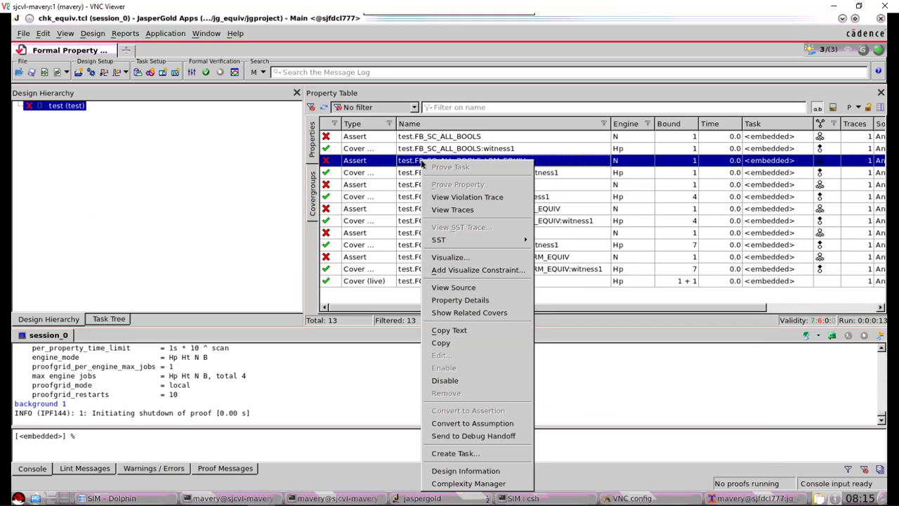
left_click(483, 426)
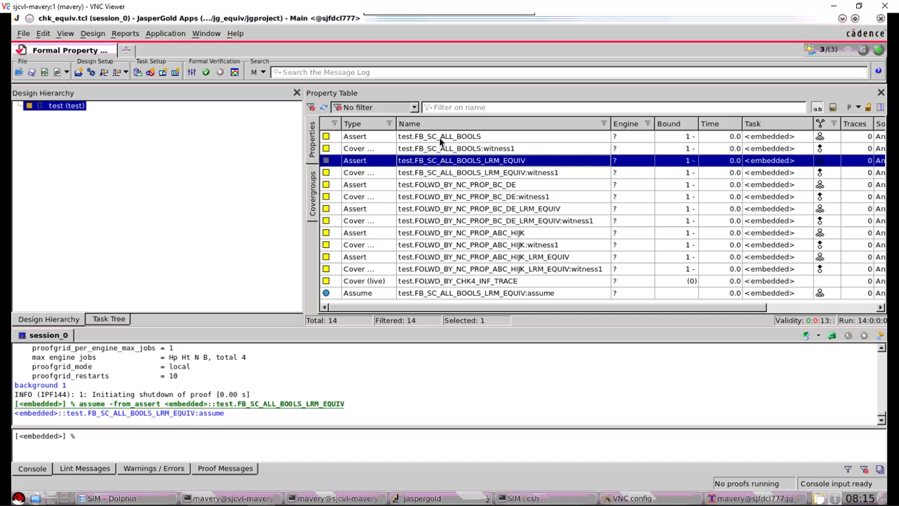
right_click(437, 139)
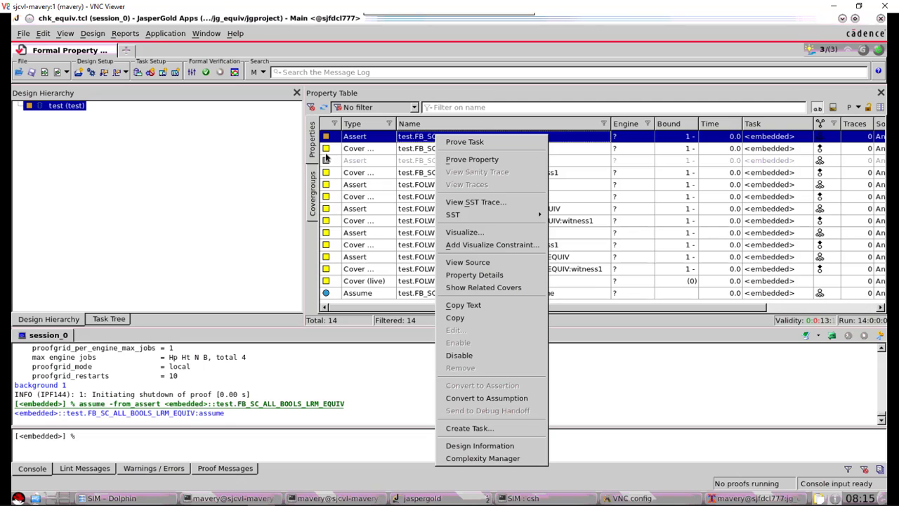
left_click(472, 159)
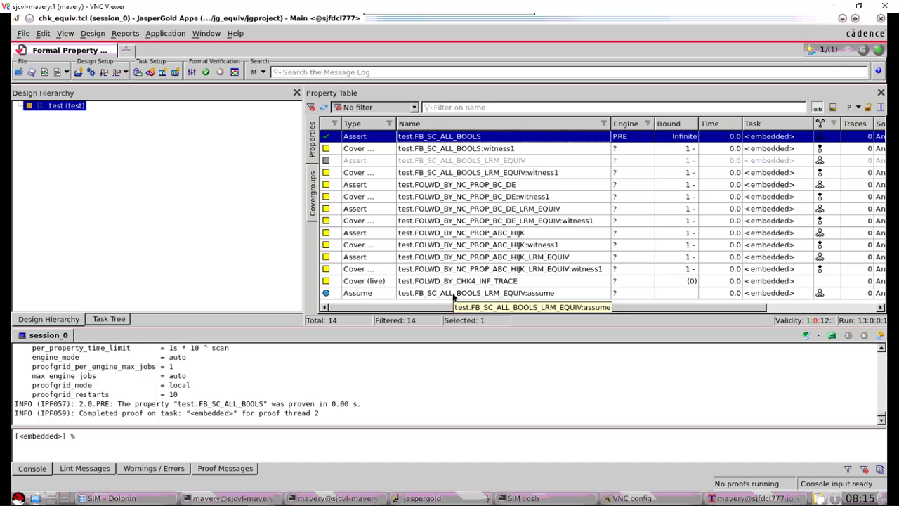
Delete the temporary LRM_EQUIV assumption and re-enable the FB_SC_ALL_BOOLS_LRM_EQUIV assertion.
left_click(453, 293)
right_click(453, 296)
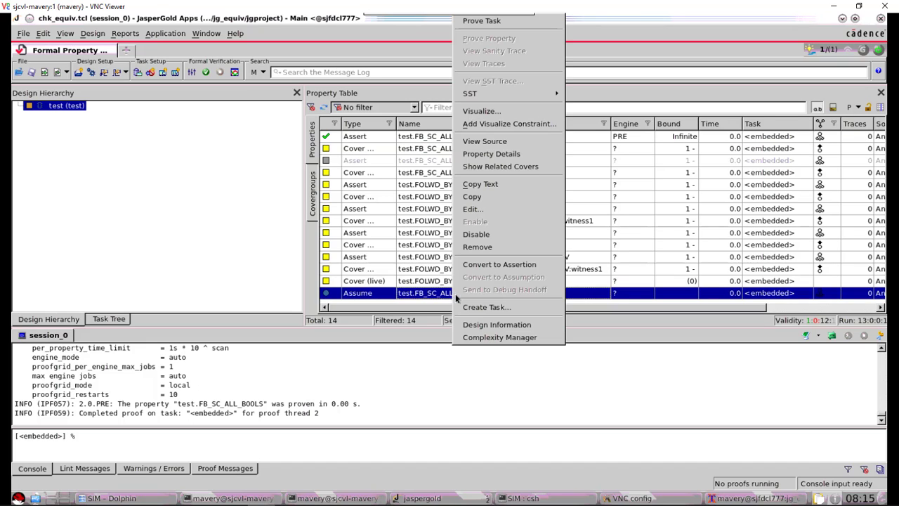
left_click(486, 248)
right_click(444, 161)
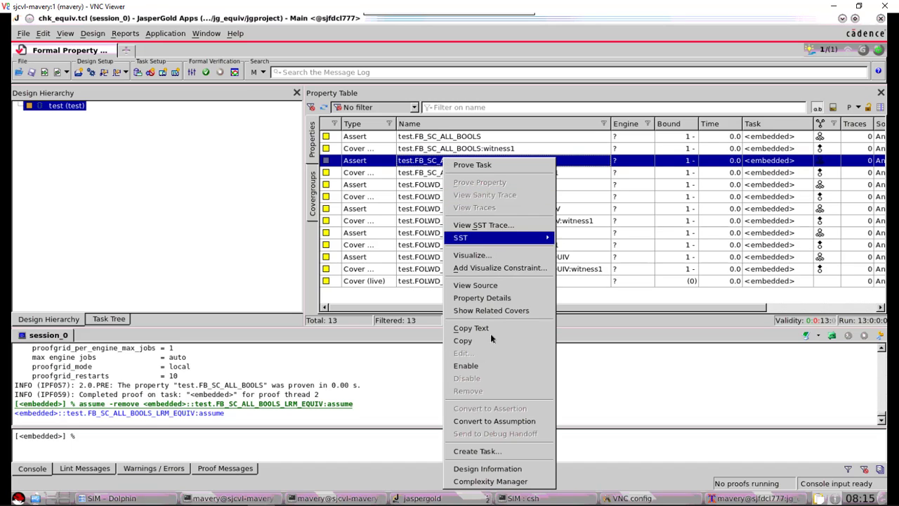
left_click(467, 365)
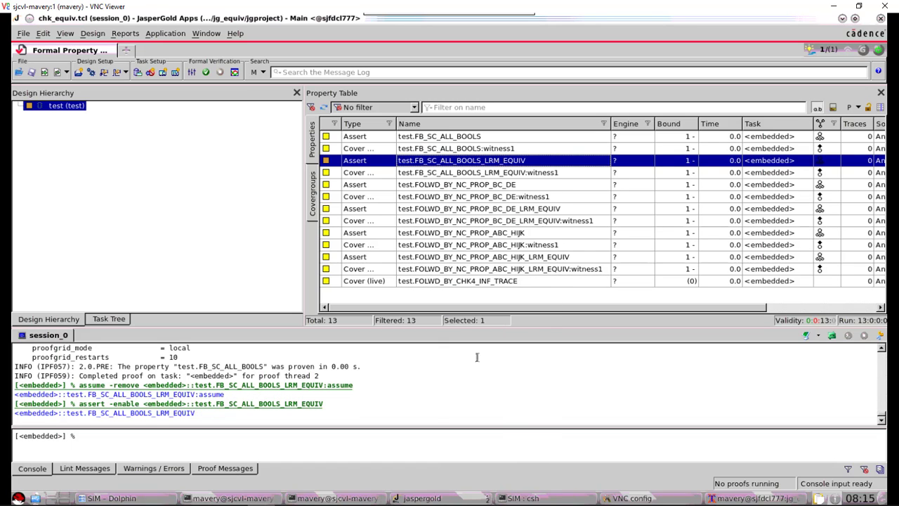
Convert FB_SC_ALL_BOOLS to an assumption and prove FB_SC_ALL_BOOLS_LRM_EQUIV under it.
left_click(444, 138)
right_click(443, 138)
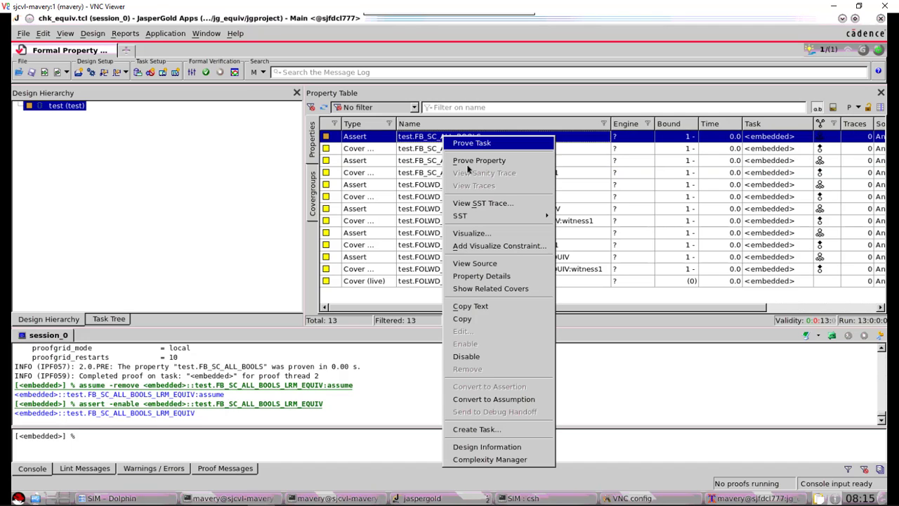
left_click(493, 398)
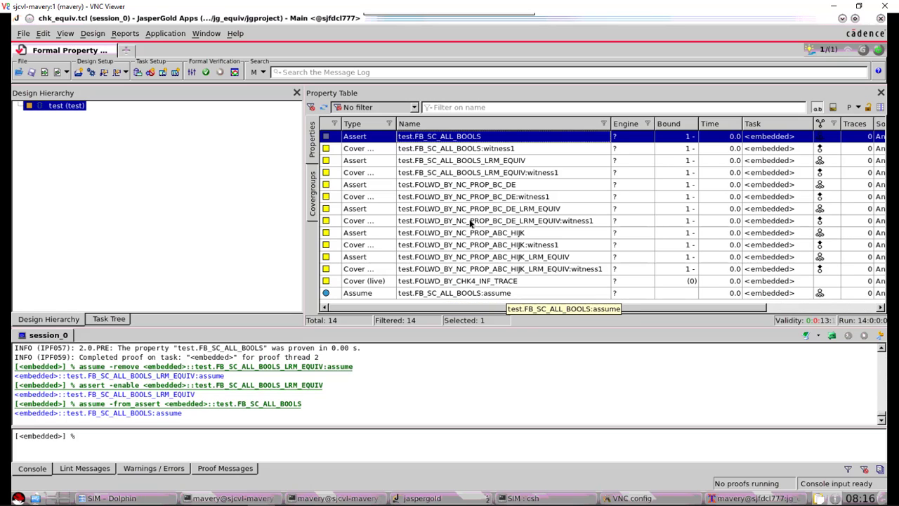
left_click(442, 160)
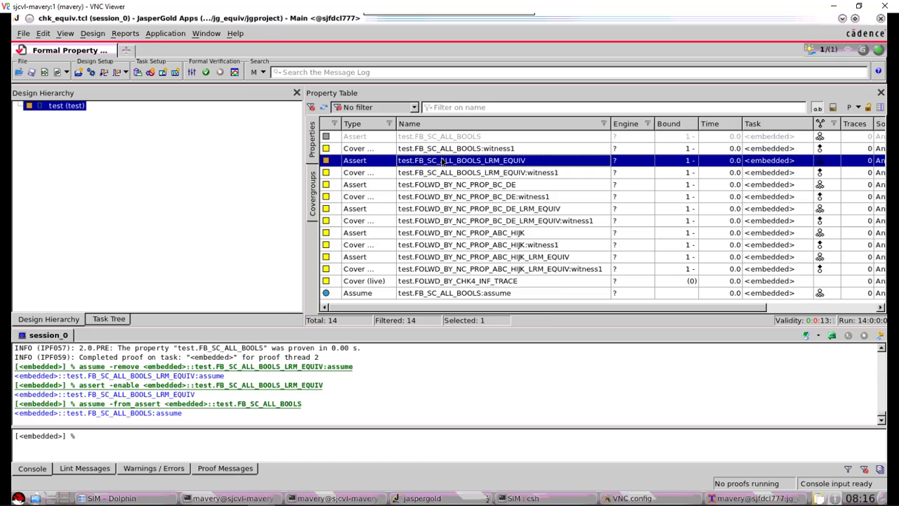
right_click(443, 160)
left_click(464, 182)
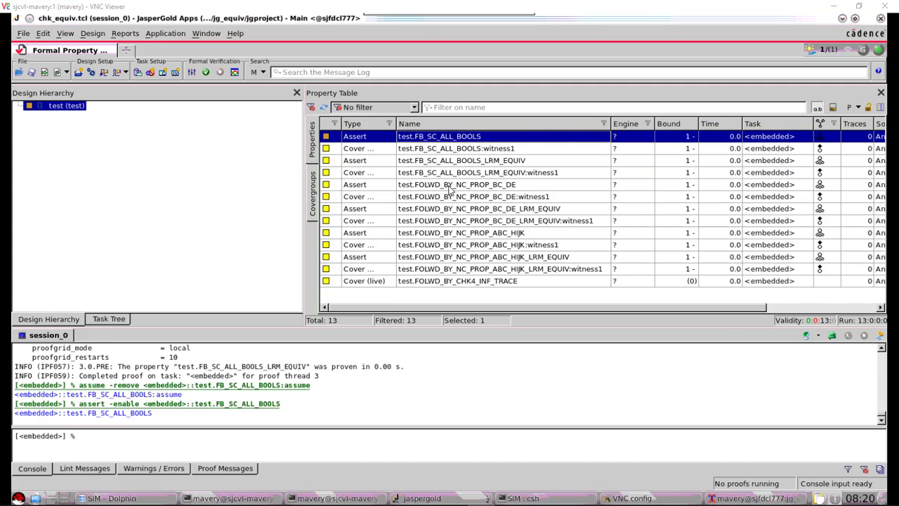
View line 92 defining FOLWD_BY_NC_PROP_BC_DE, then pick its witness1 cover row in the table.
right_click(450, 188)
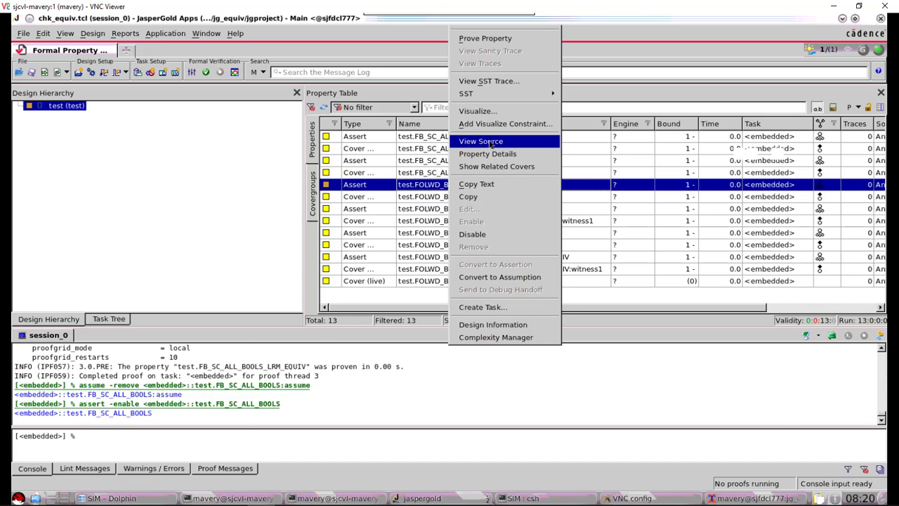
left_click(490, 142)
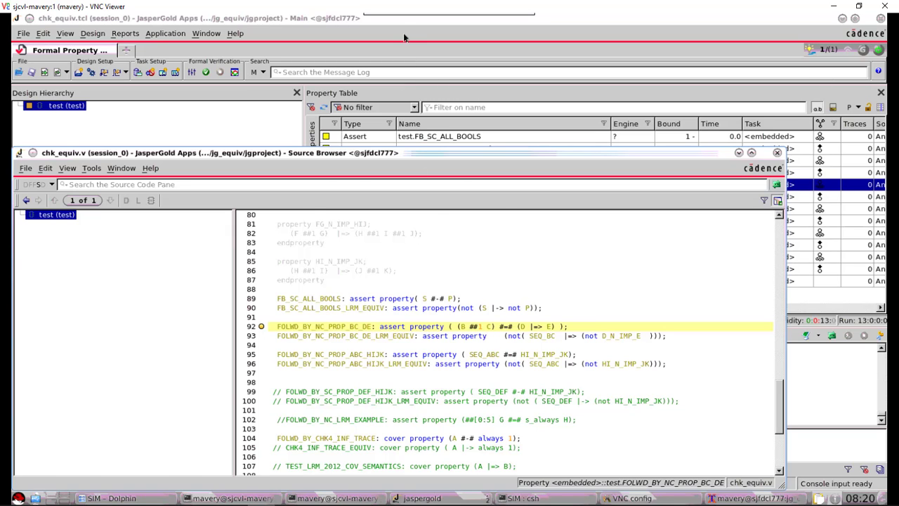
left_click(466, 199)
Prove the FOLWD_BY_NC_PROP_BC_DE witness1 cover and fit its trace in view.
right_click(466, 199)
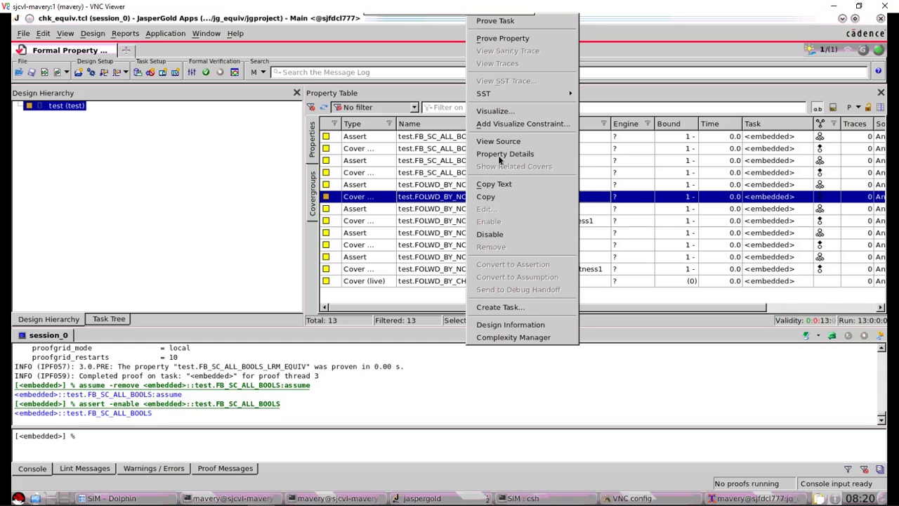
left_click(511, 39)
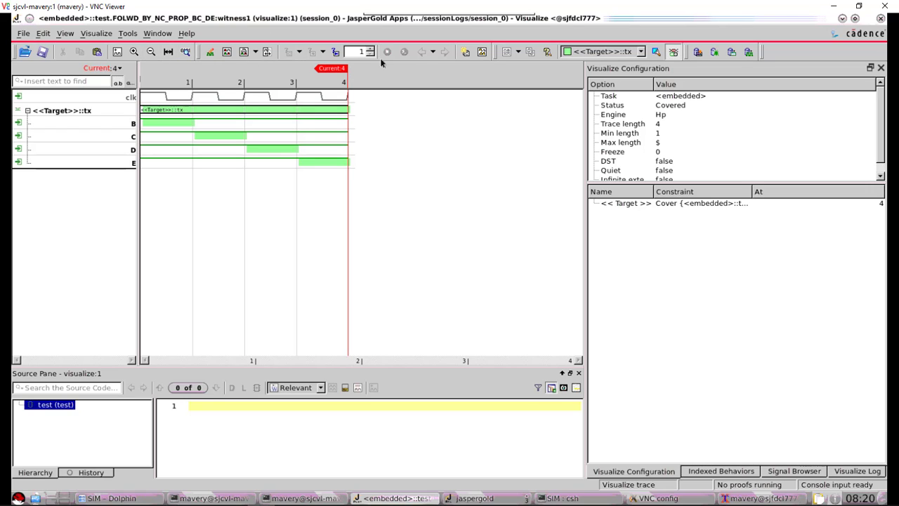
left_click(168, 52)
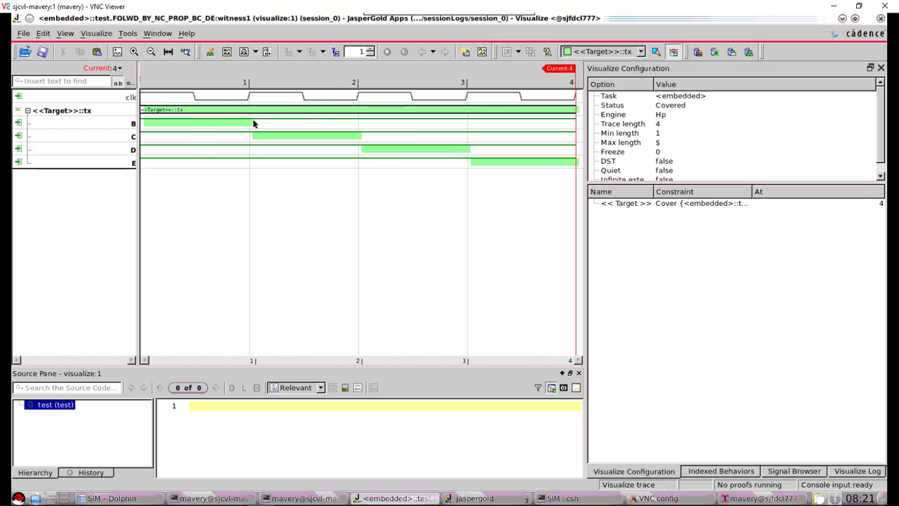
In WaveEdit mode, toggle B, C and D segments toward a cycle-by-cycle staircase.
left_click(210, 52)
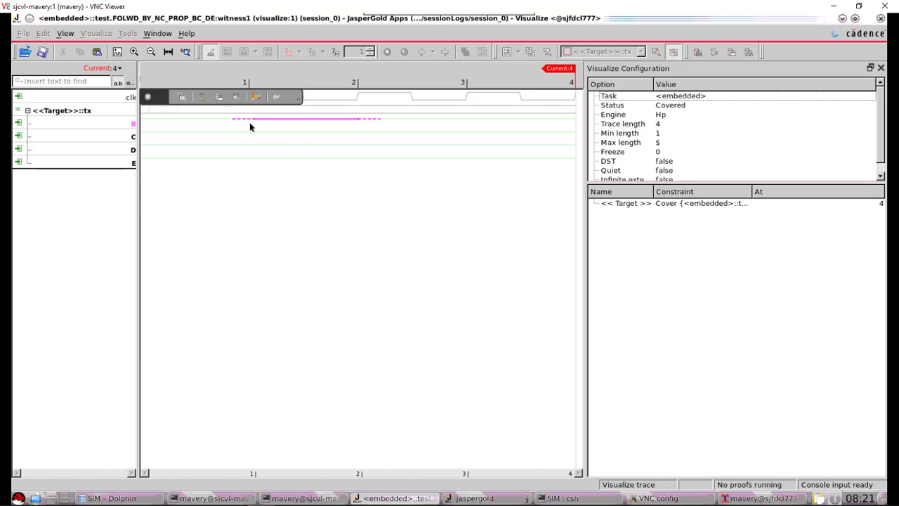
left_click(308, 139)
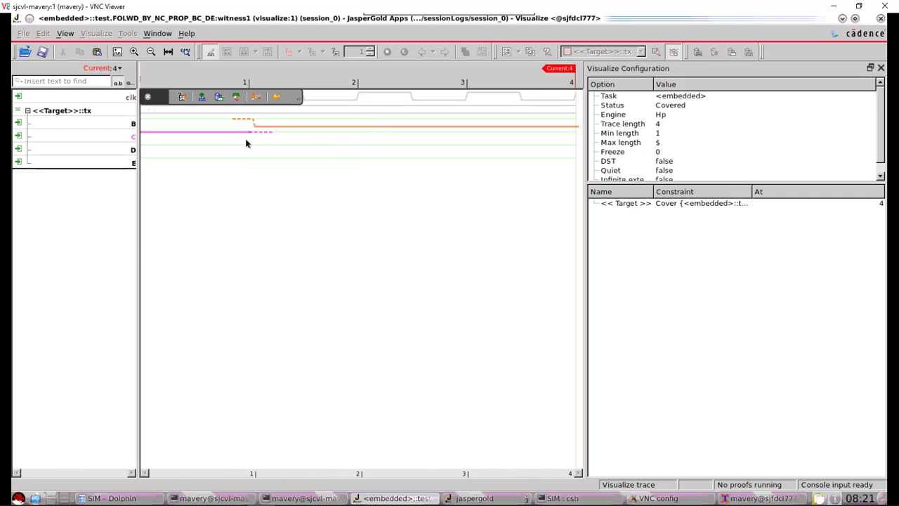
left_click(247, 133)
left_click(304, 141)
left_click(361, 133)
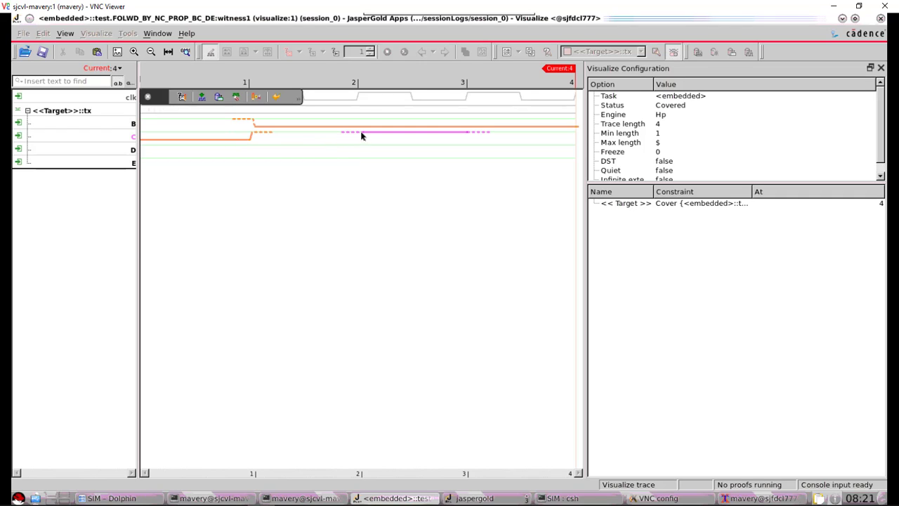
left_click(363, 137)
left_click(511, 144)
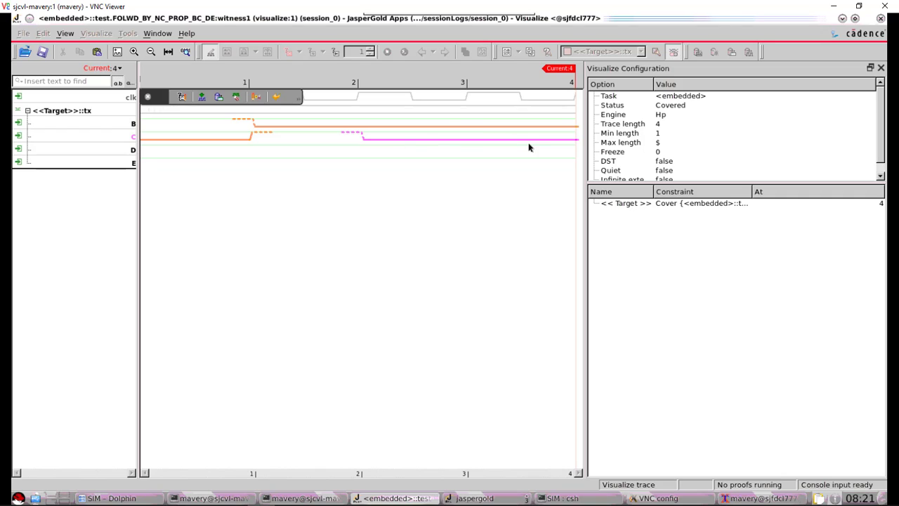
left_click(529, 147)
left_click(376, 152)
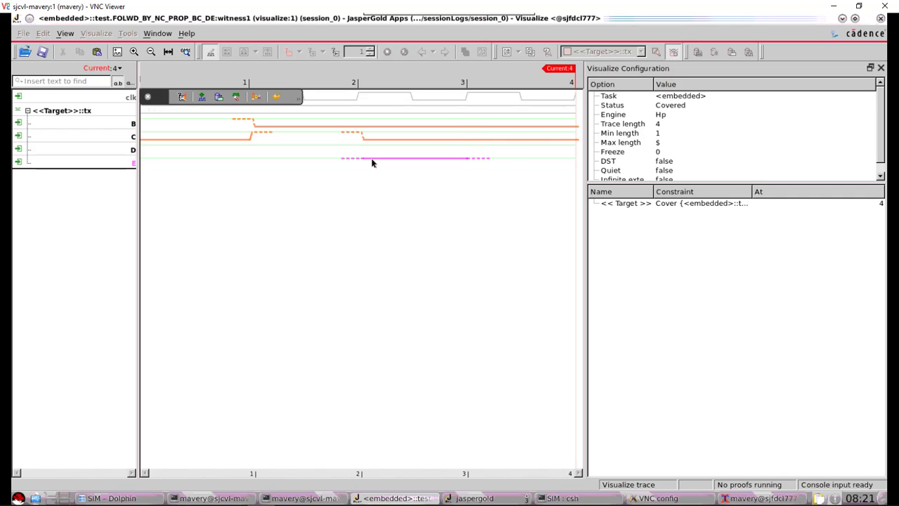
left_click(373, 150)
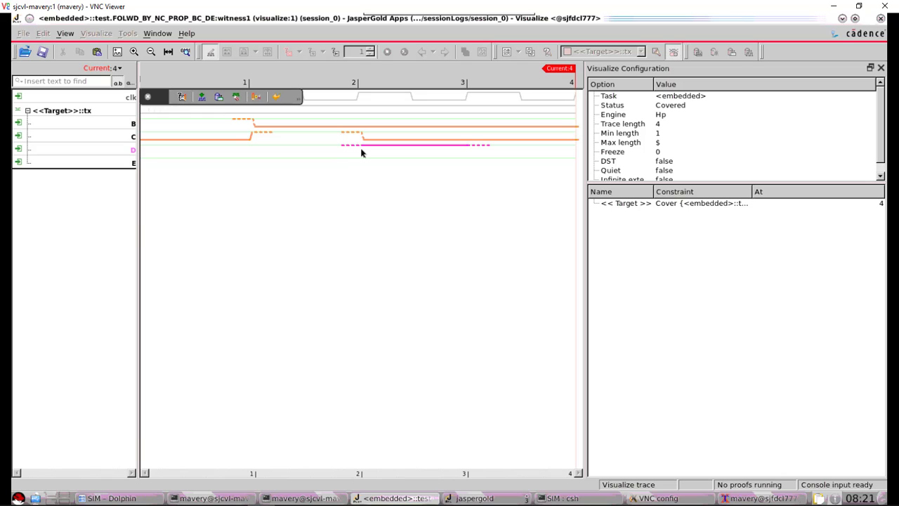
left_click(350, 153)
Finish shaping D and E across cycles 1–4, then replot under a wave_edit:0 constraint.
left_click(210, 156)
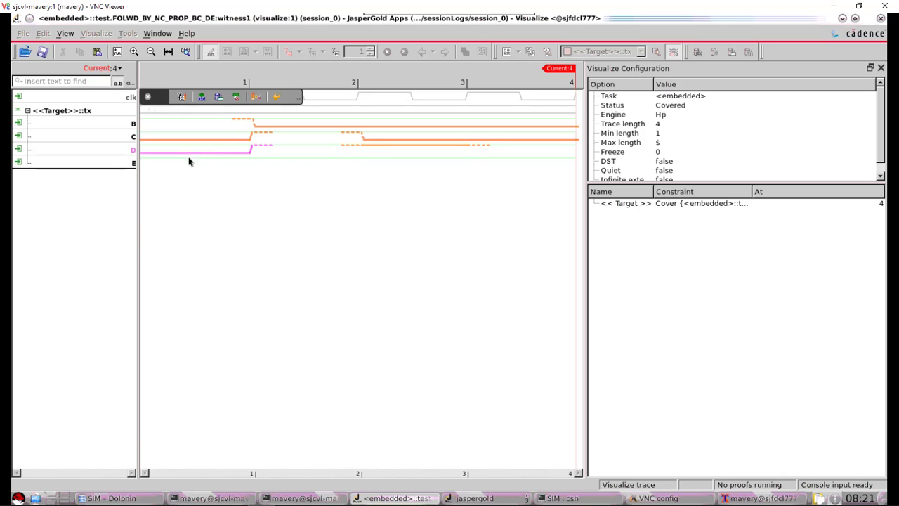
left_click(189, 159)
left_click(295, 161)
left_click(328, 152)
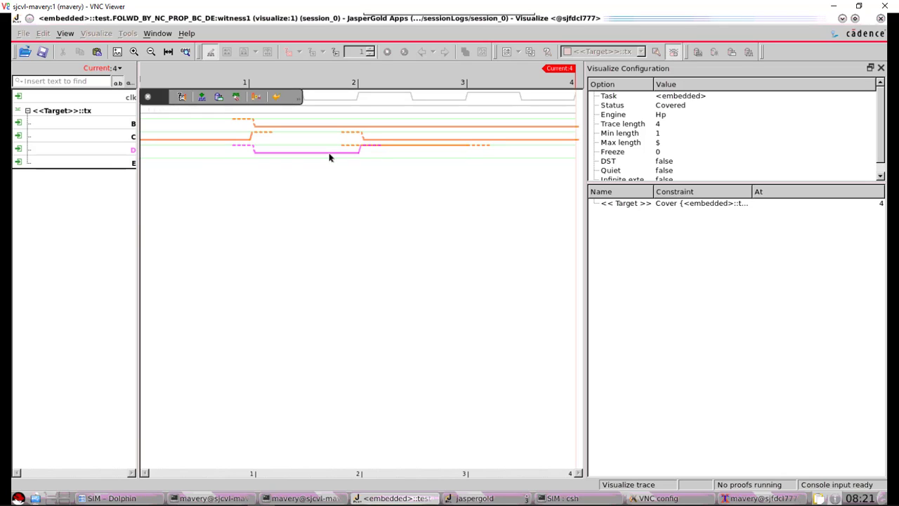
left_click(242, 153)
left_click(251, 152)
left_click(172, 155)
left_click(490, 148)
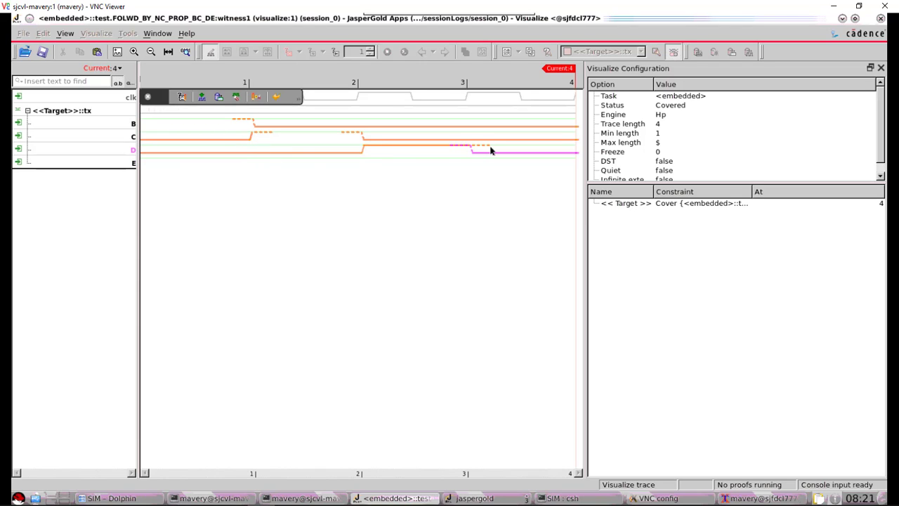
left_click(488, 153)
left_click(278, 133)
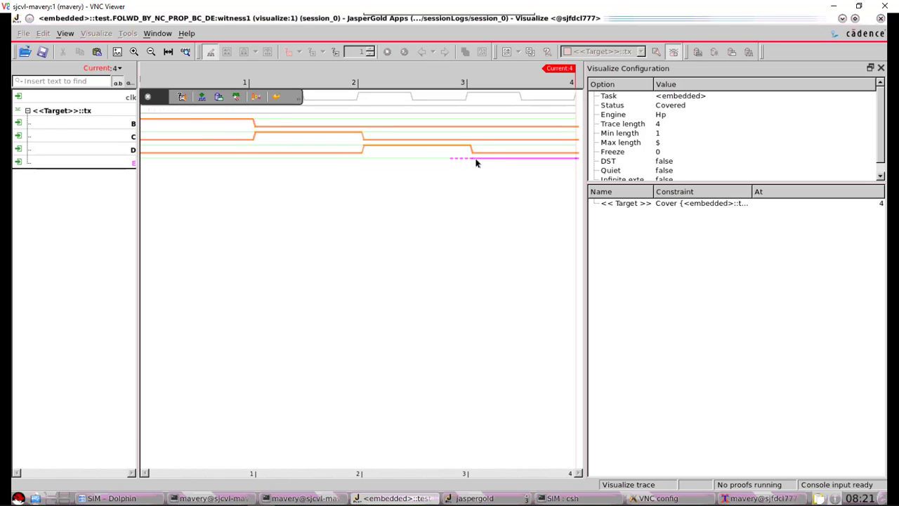
left_click(471, 158)
left_click(166, 168)
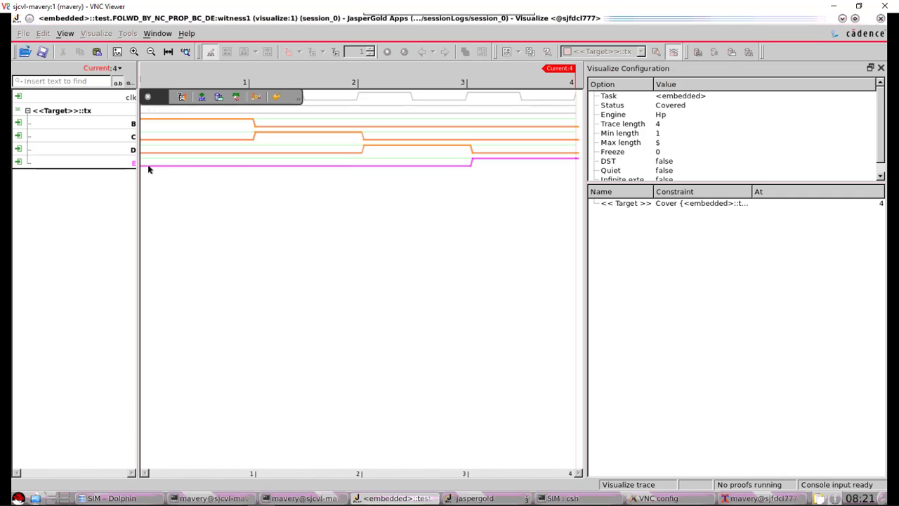
left_click(182, 97)
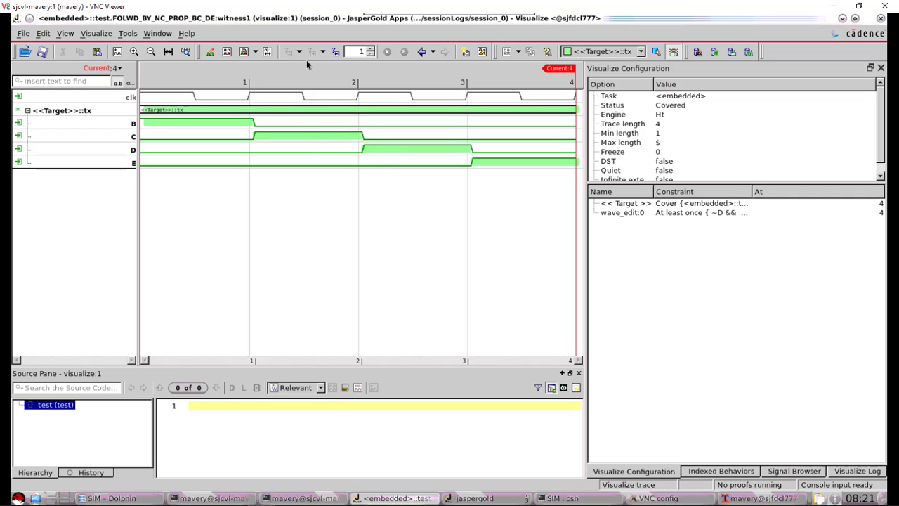
Extend D's high value to the trace end and replot, which yields no available trace.
left_click(210, 52)
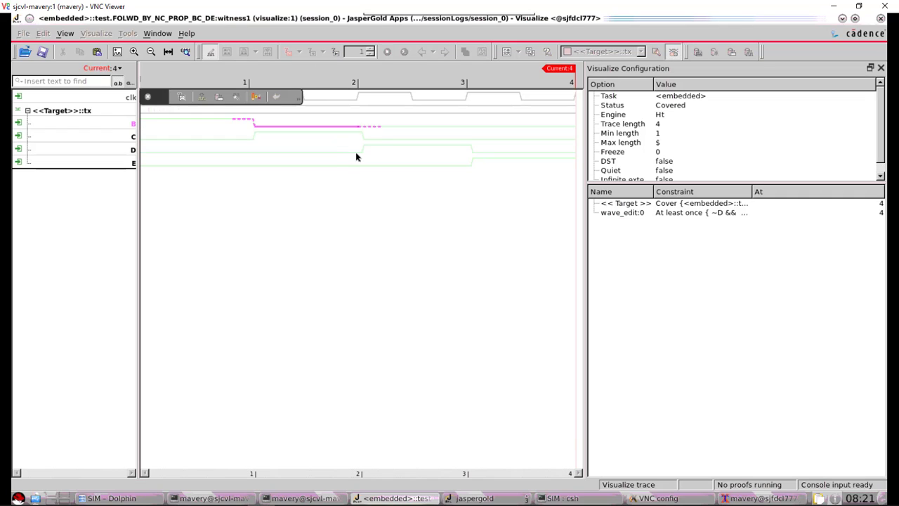
left_click_drag(362, 154, 484, 158)
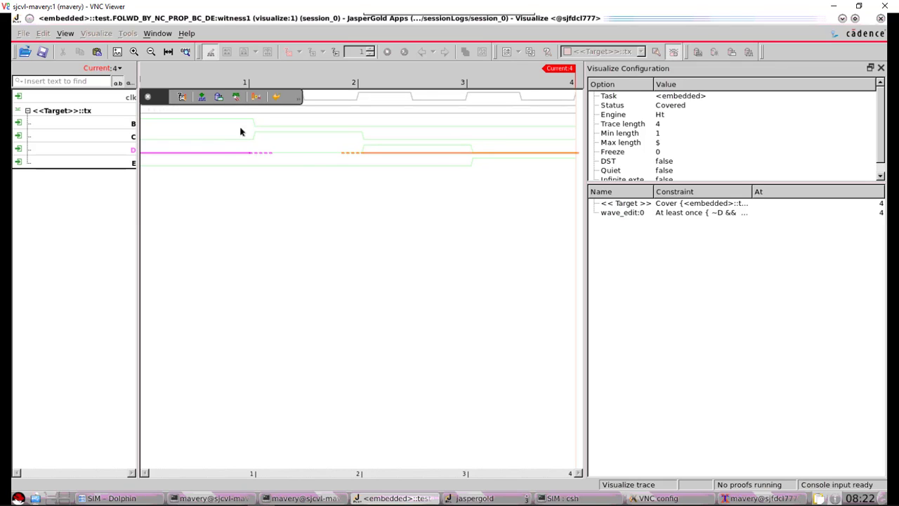
left_click(182, 98)
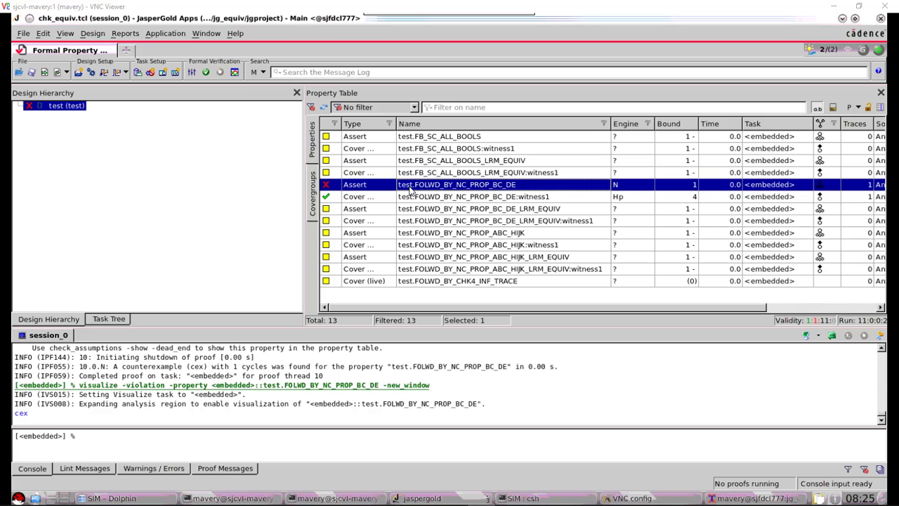
Show chk_equiv.v line 92 for the failing FOLWD_BY_NC_PROP_BC_DE assert, then bring the property table forward.
right_click(413, 187)
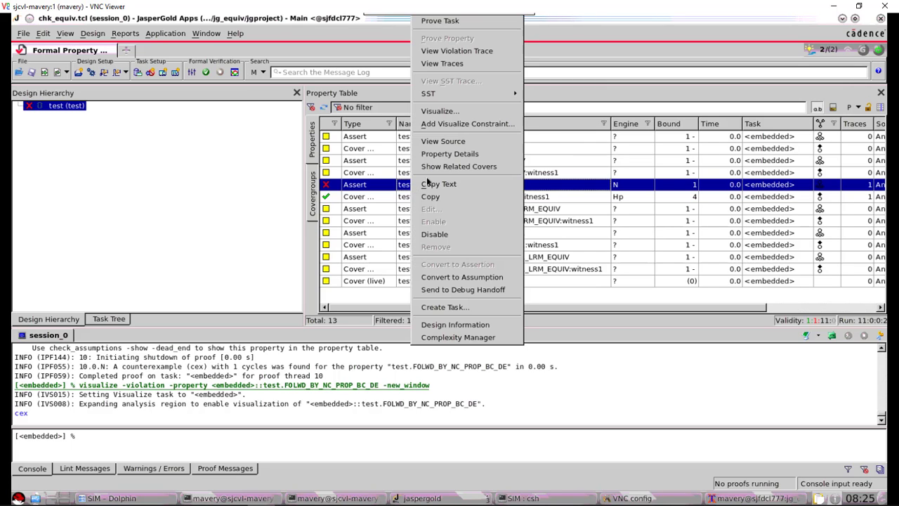
left_click(448, 141)
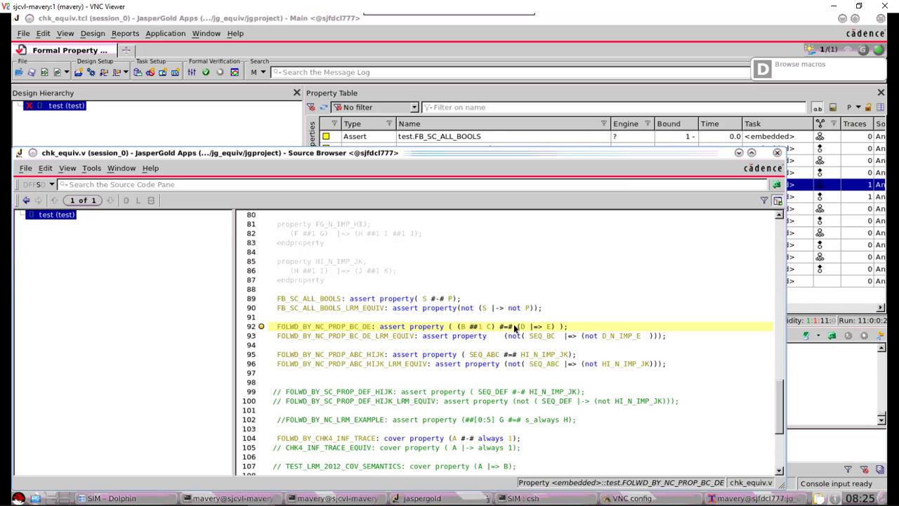
left_click(444, 44)
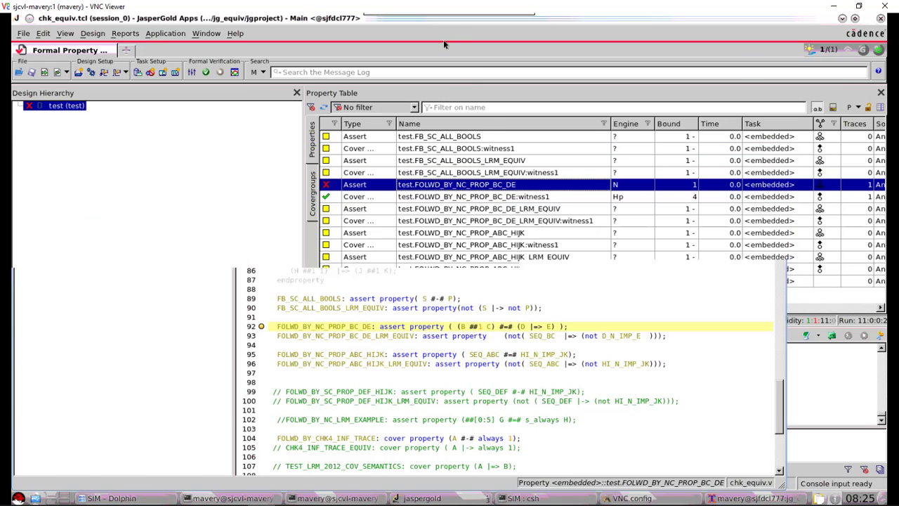
Visualize the length-1 counterexample of FOLWD_BY_NC_PROP_BC_DE and maximize its Visualize window.
double_click(426, 185)
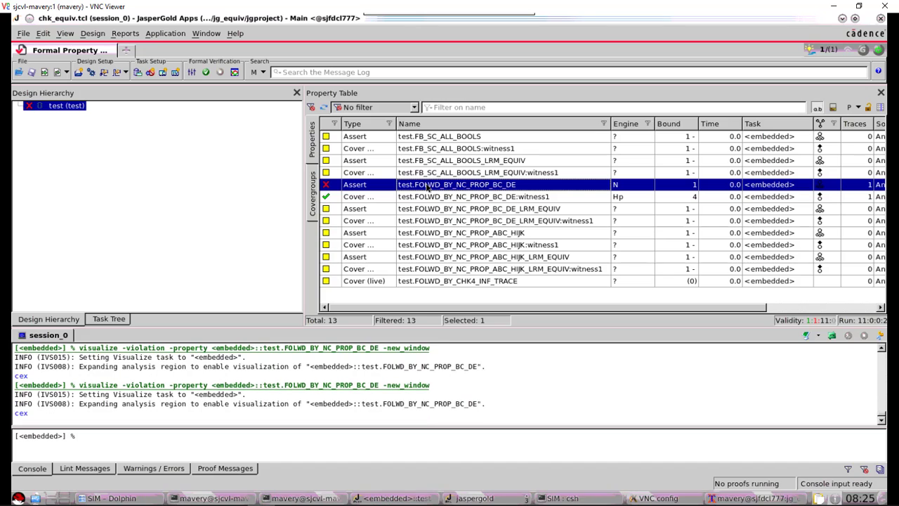
left_click(424, 498)
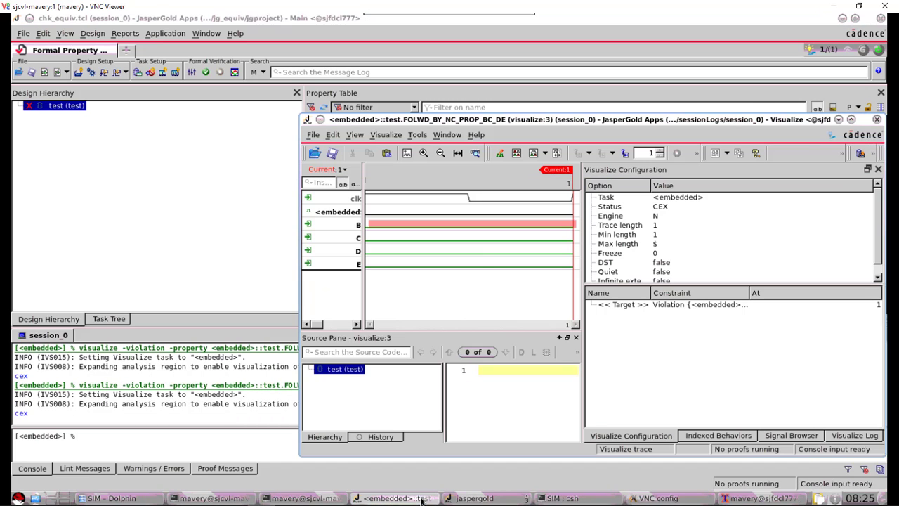
double_click(483, 120)
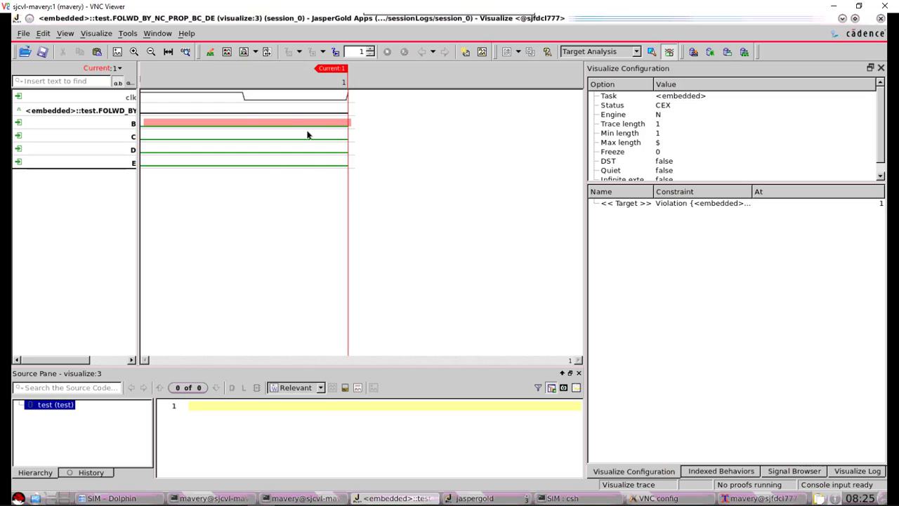
Fit the counterexample trace and apply a first WaveEdit constraint on signal B.
left_click(168, 52)
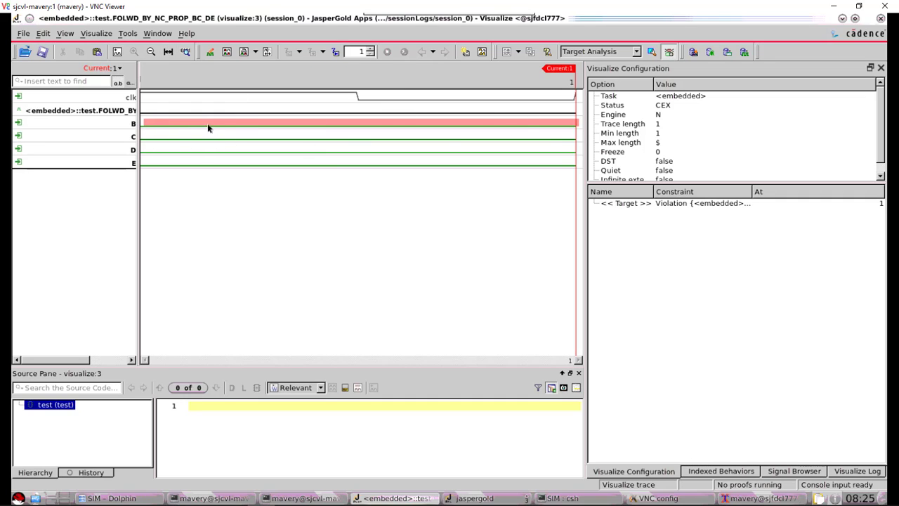
mouse_move(569, 127)
left_click(210, 56)
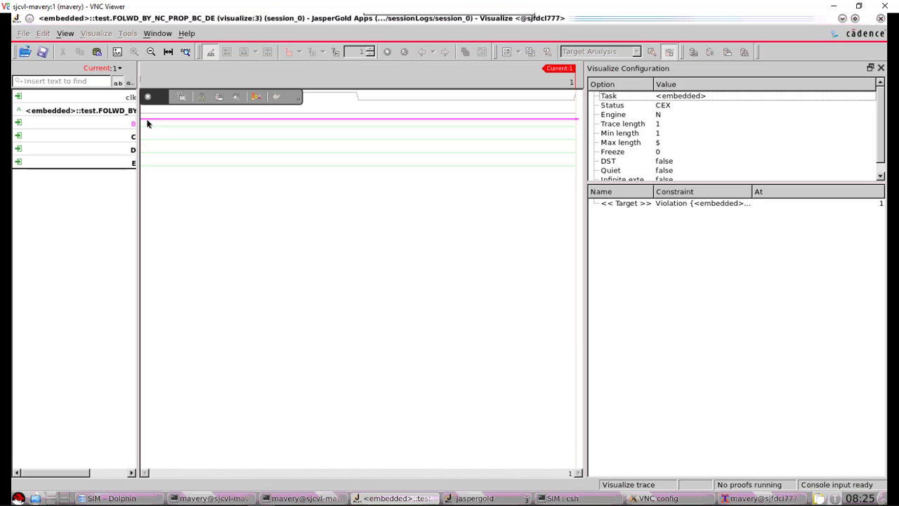
left_click(148, 124)
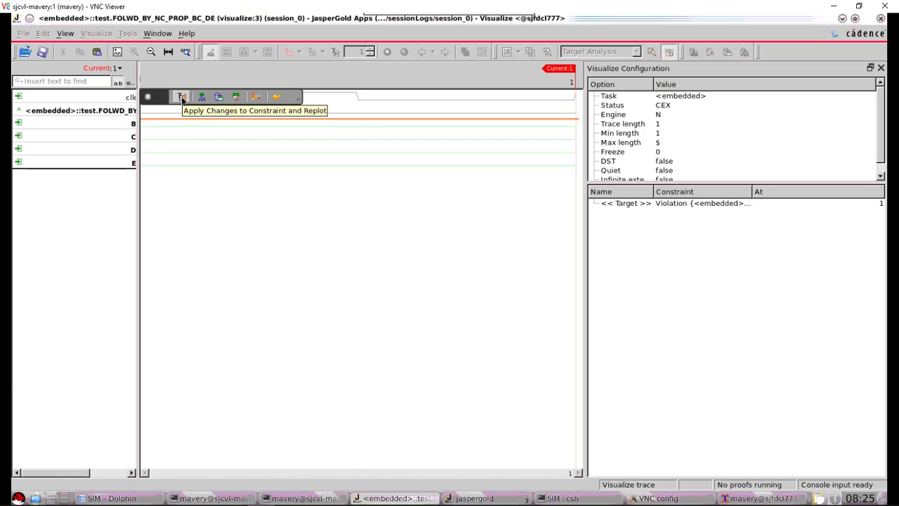
left_click(181, 99)
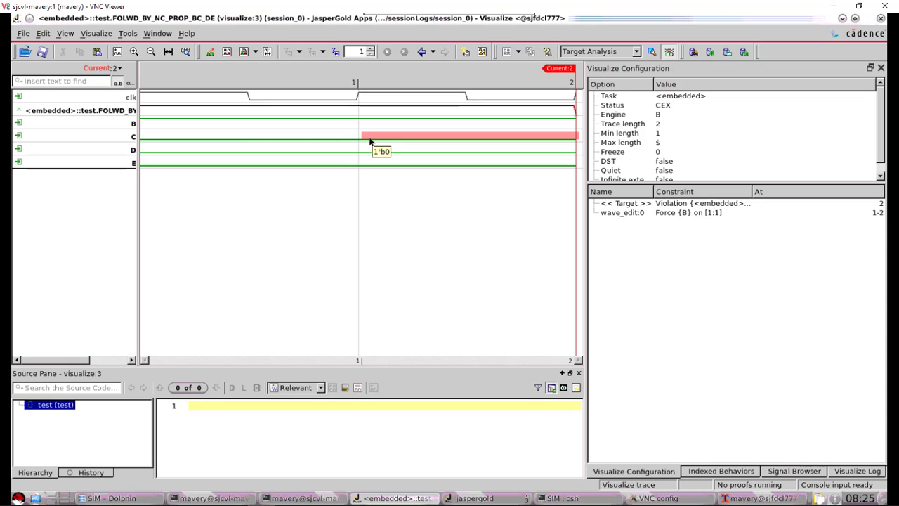
Force C high and edit B at cycle 2, regenerating a three-cycle trace.
double_click(360, 140)
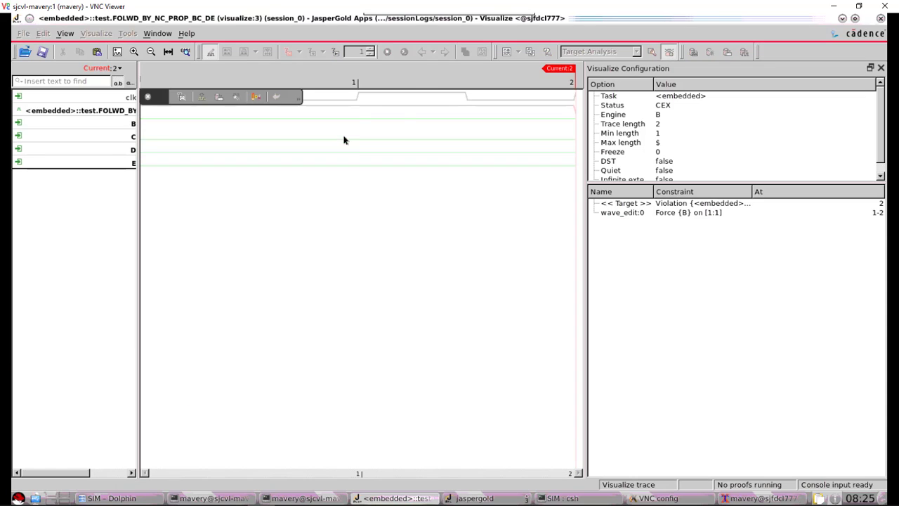
left_click(366, 134)
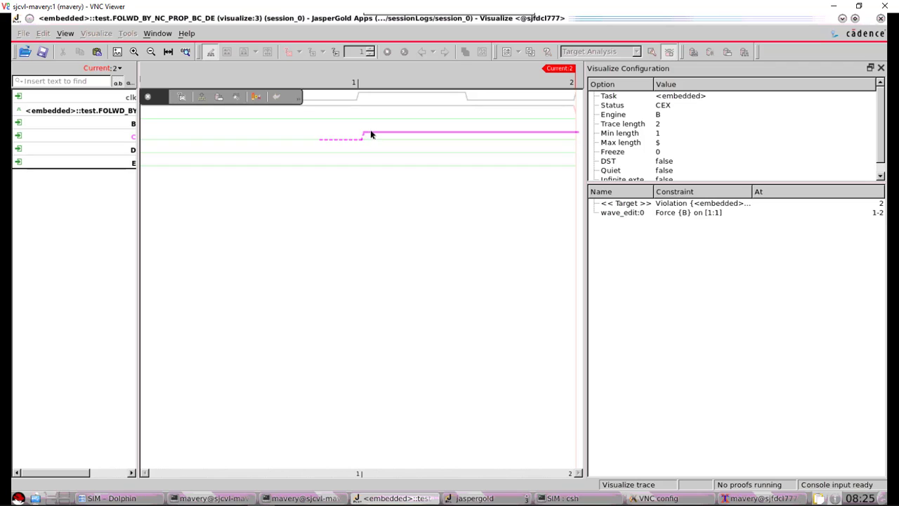
left_click(182, 96)
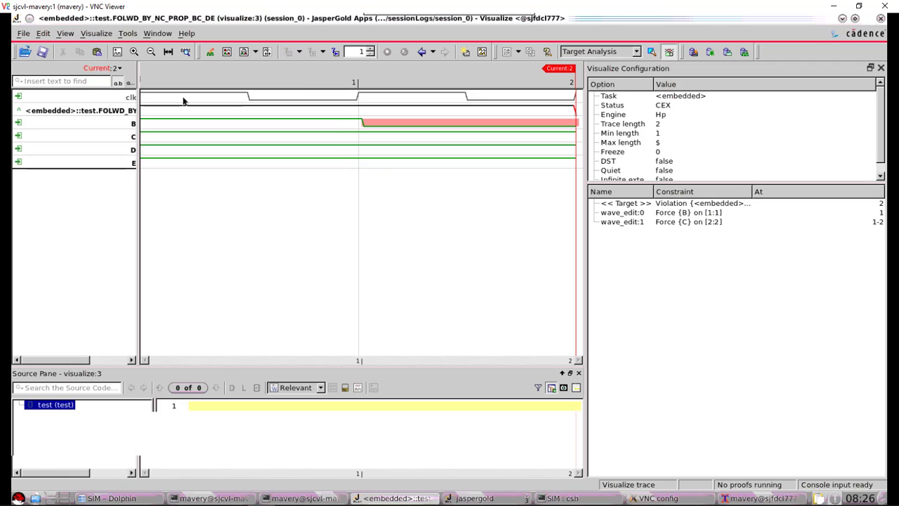
left_click(210, 51)
left_click(360, 124)
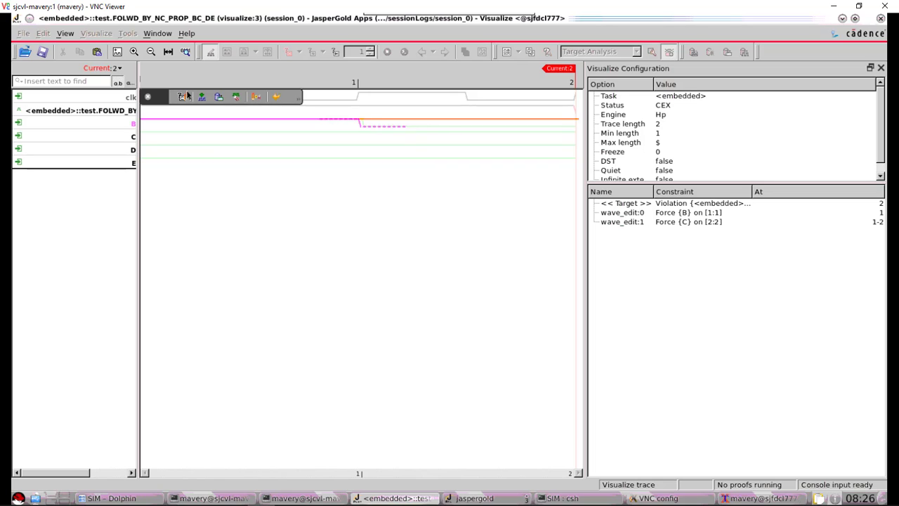
left_click(182, 97)
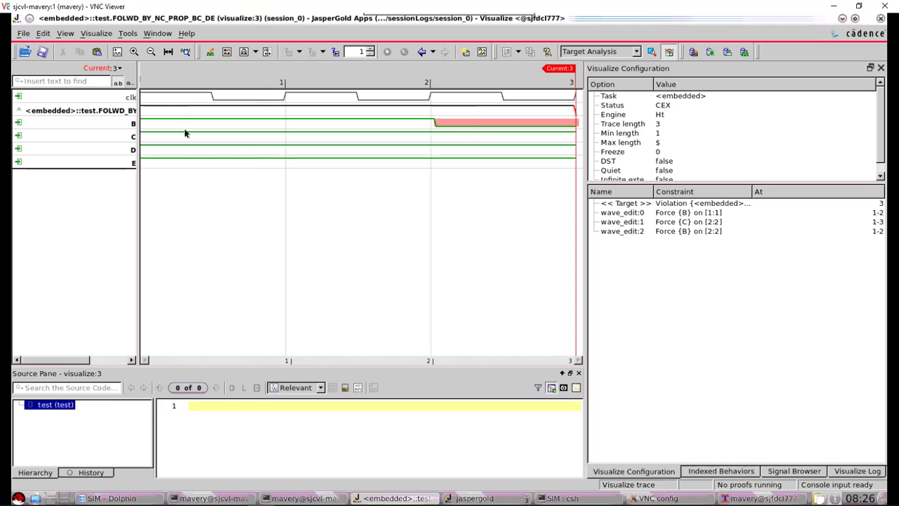
mouse_move(472, 124)
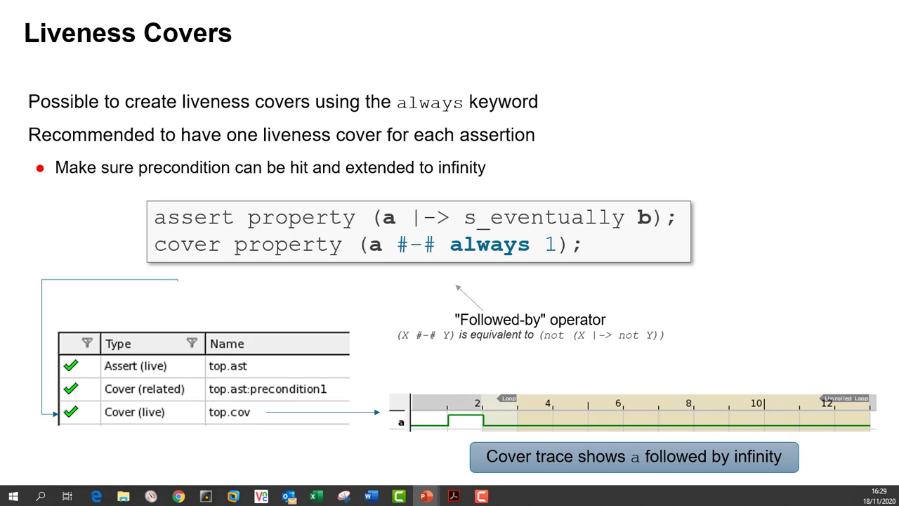
left_click(453, 496)
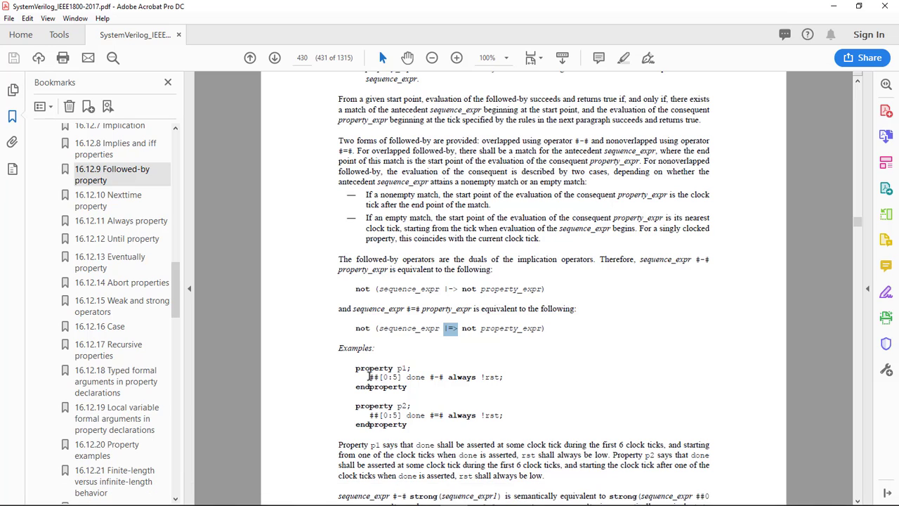
left_click_drag(370, 377, 422, 387)
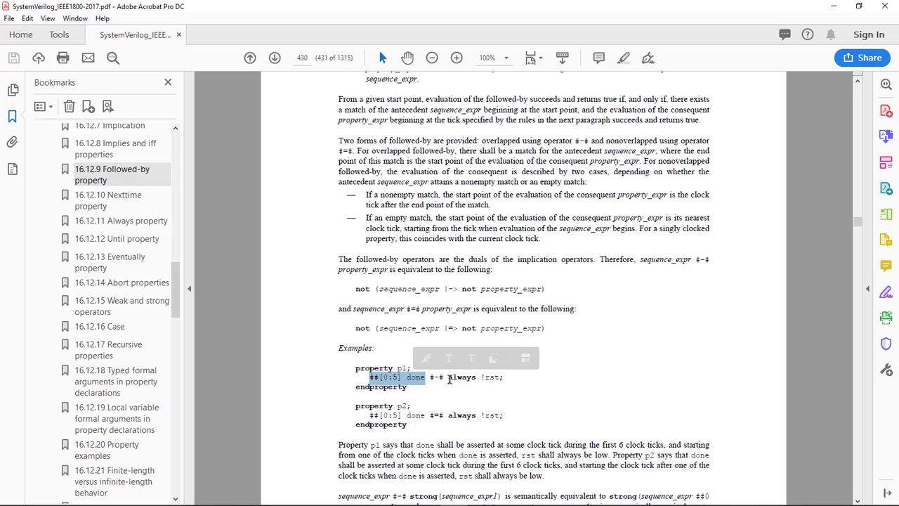
left_click(449, 379)
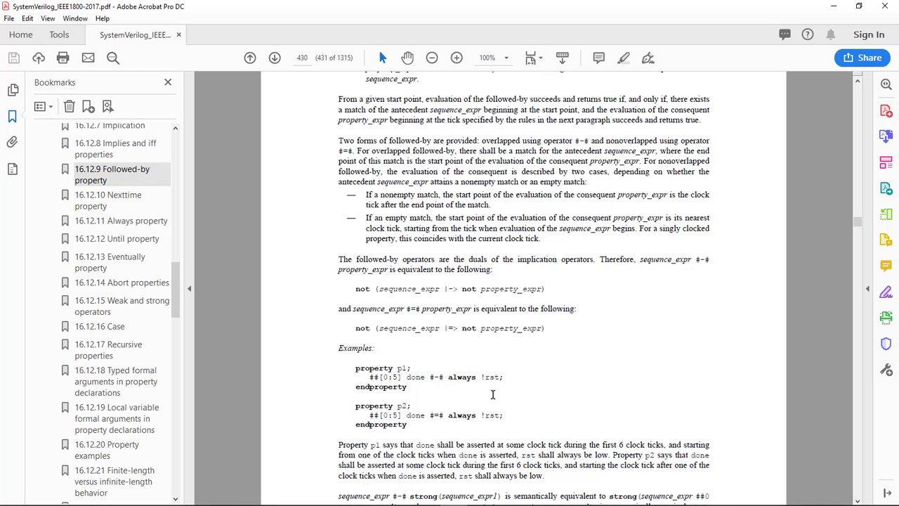
scroll(492, 394, "down", 2)
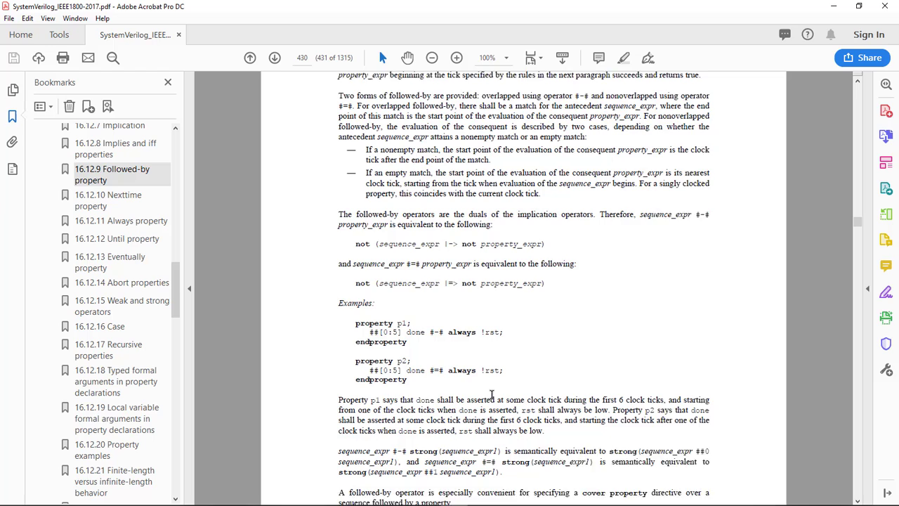
scroll(493, 395, "down", 1)
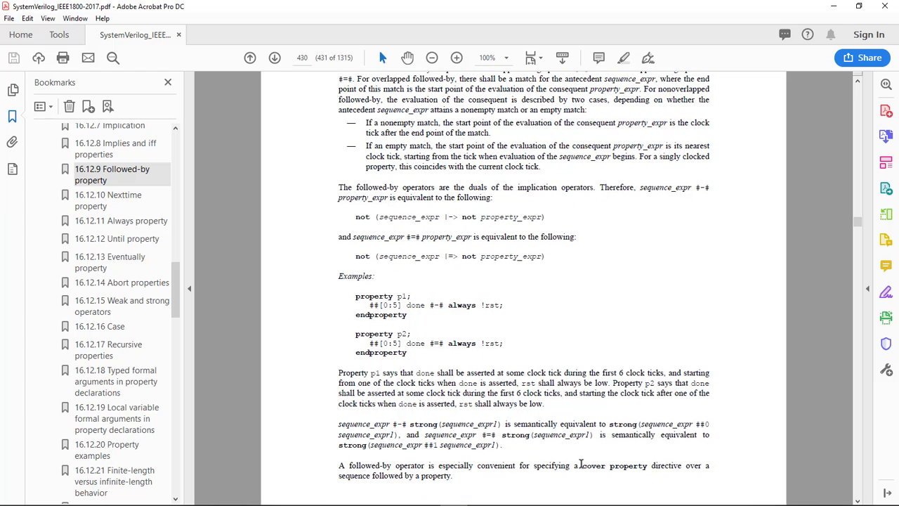
left_click_drag(581, 464, 646, 466)
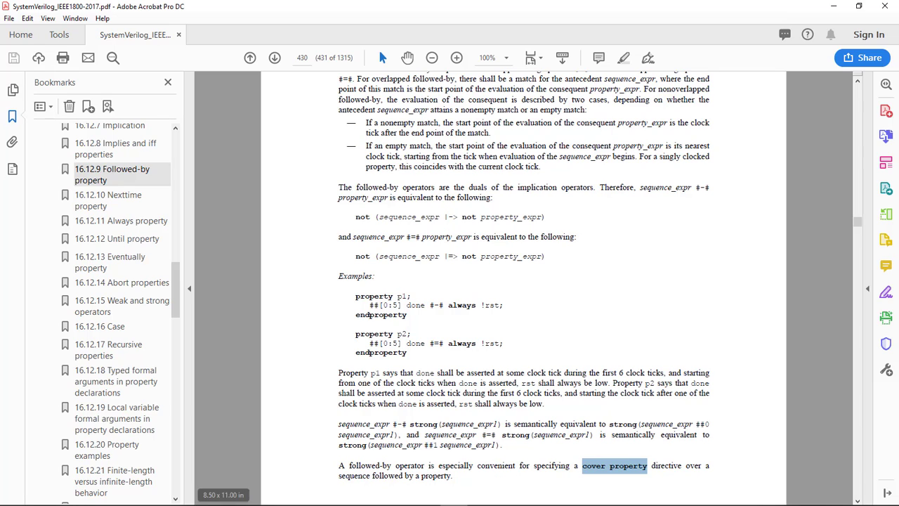
mouse_move(449, 503)
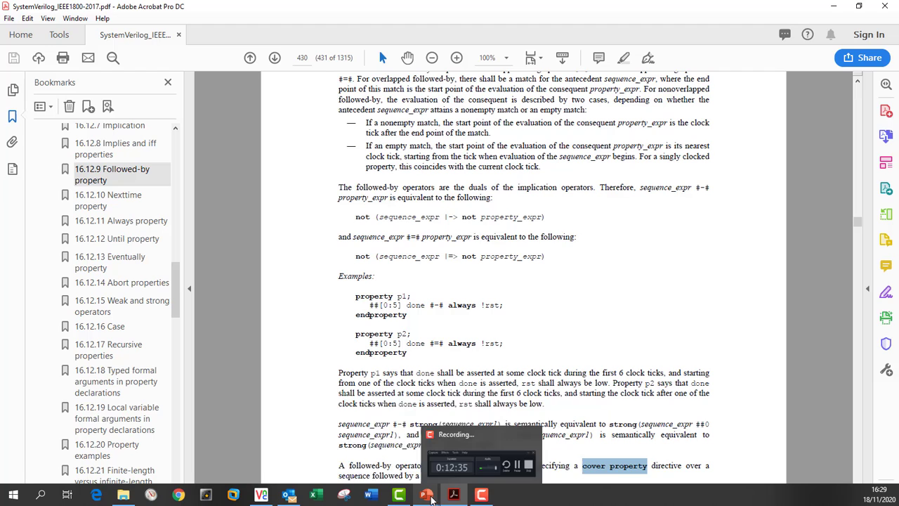
mouse_move(427, 494)
left_click(431, 458)
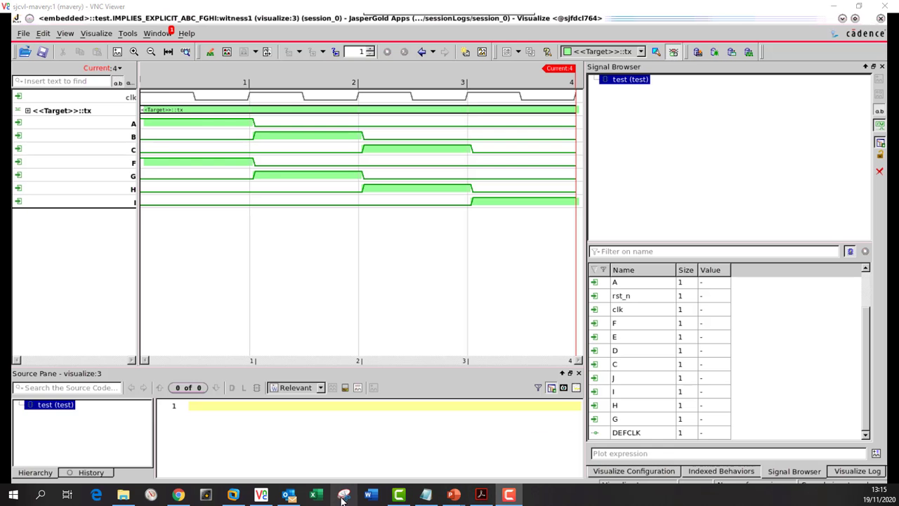
Bring the Cadence Support home page up in Chrome.
left_click(179, 495)
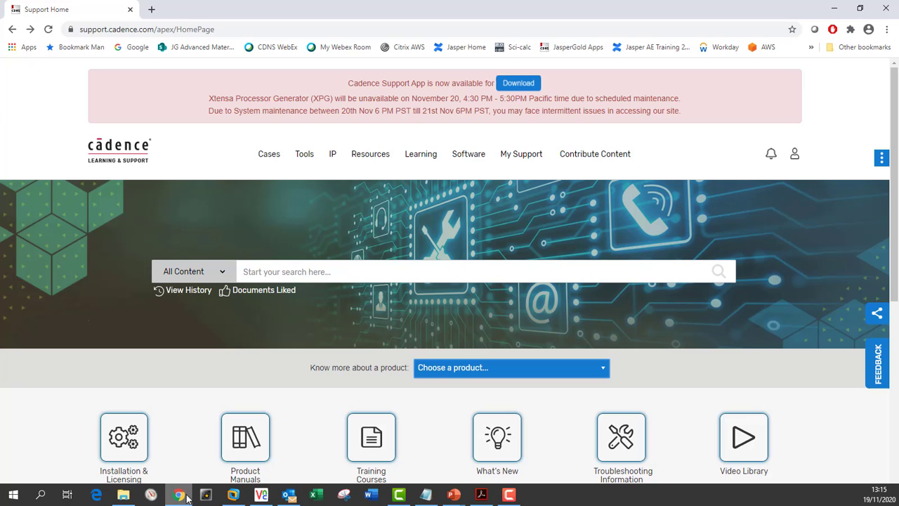
Sign in to Cadence Support and search 'sva test environment', getting 129 results.
left_click(105, 29)
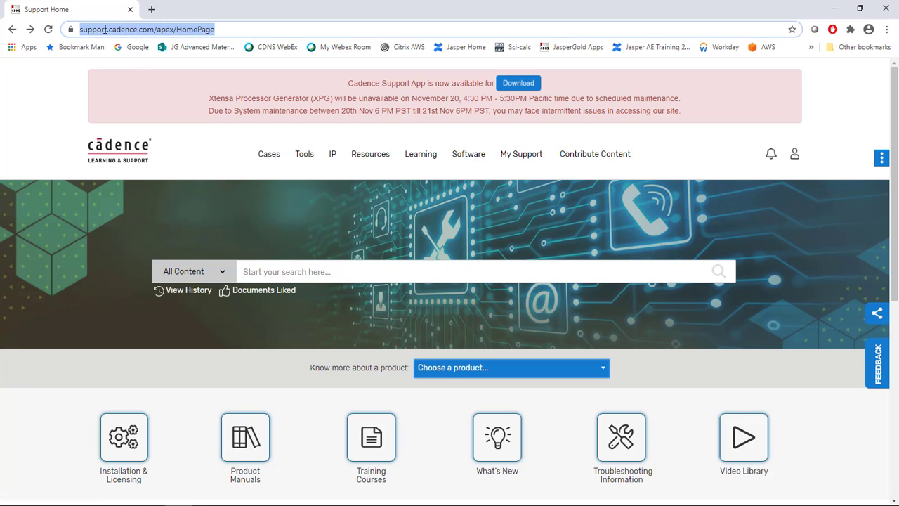
left_click(299, 156)
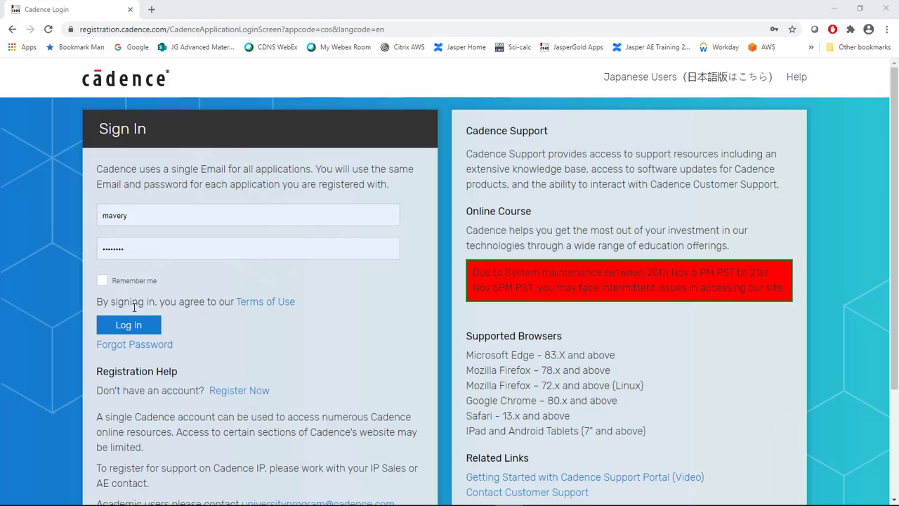
left_click(131, 328)
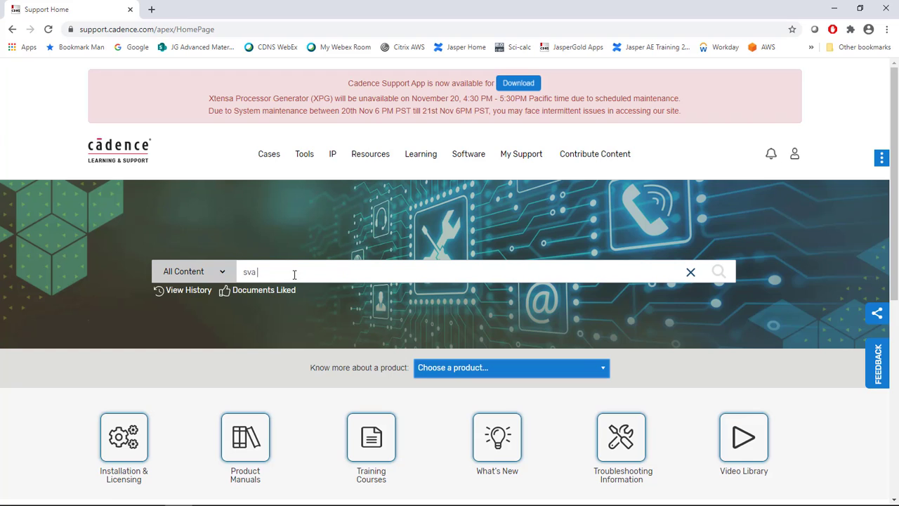
type("test env")
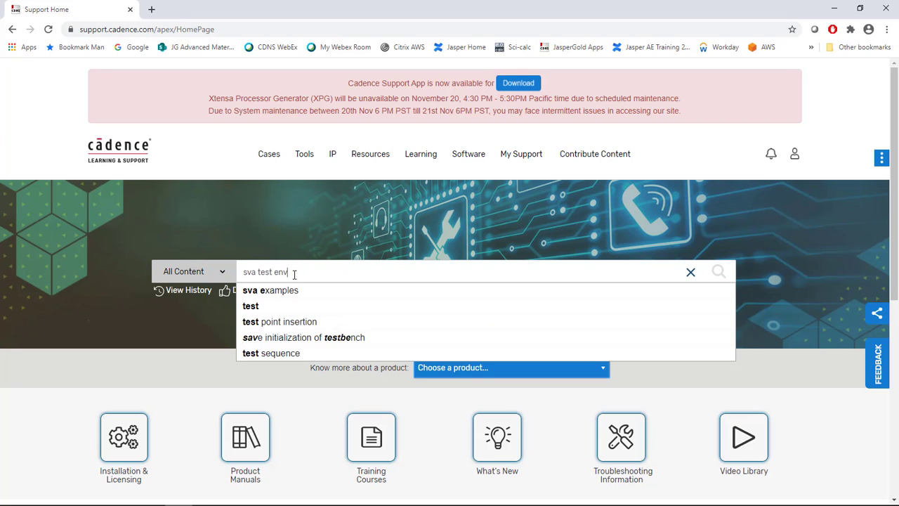
type("ironment")
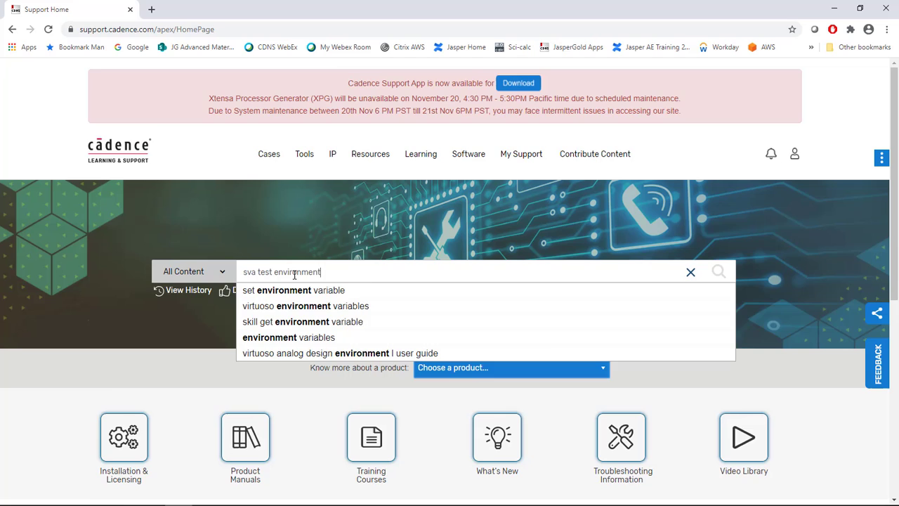
key("Return")
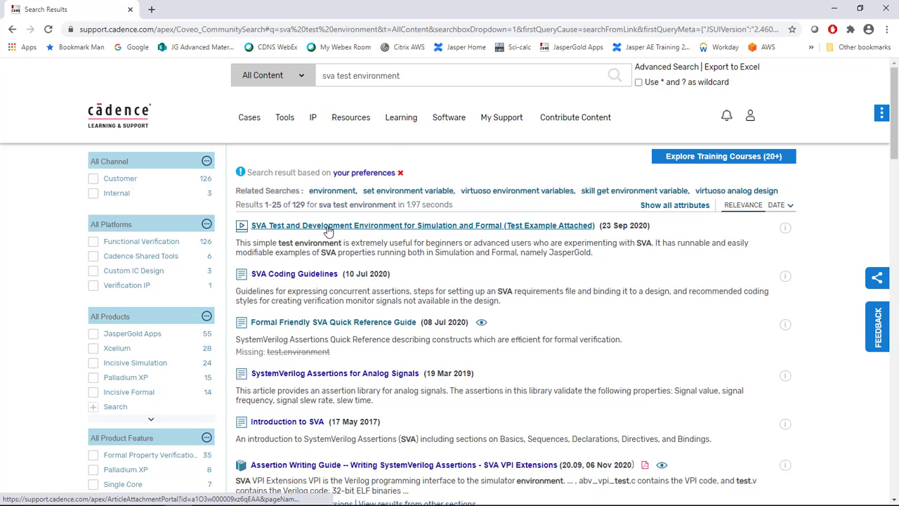
Open the 'SVA Test and Development Environment' article and scroll to its video and attachments.
left_click(328, 231)
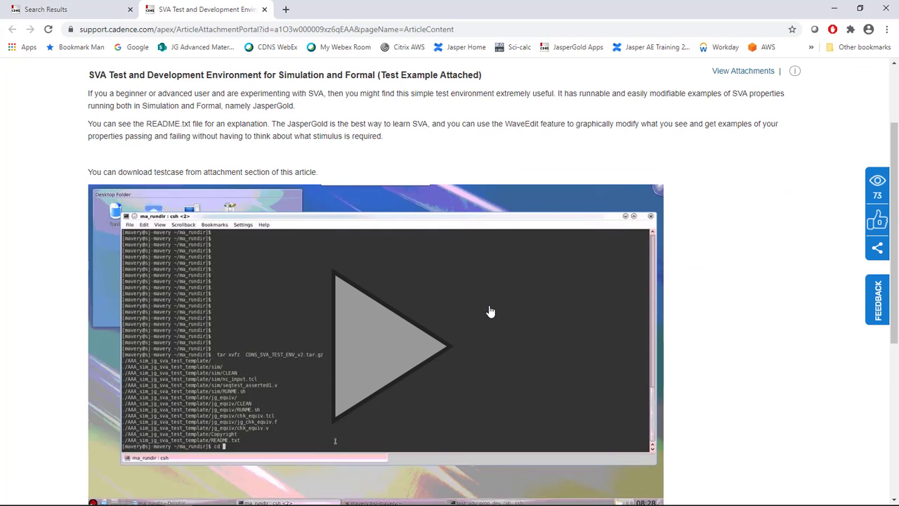
scroll(375, 229, "down", 2)
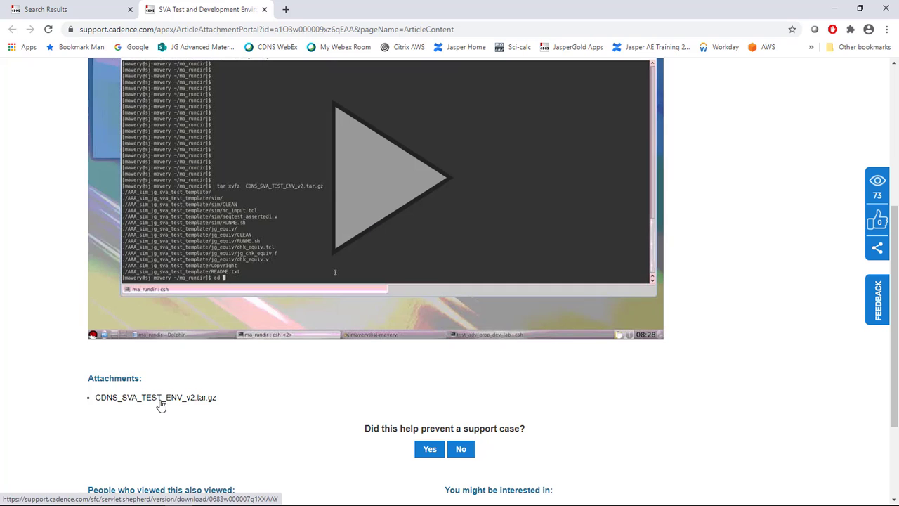
scroll(225, 343, "up", 2)
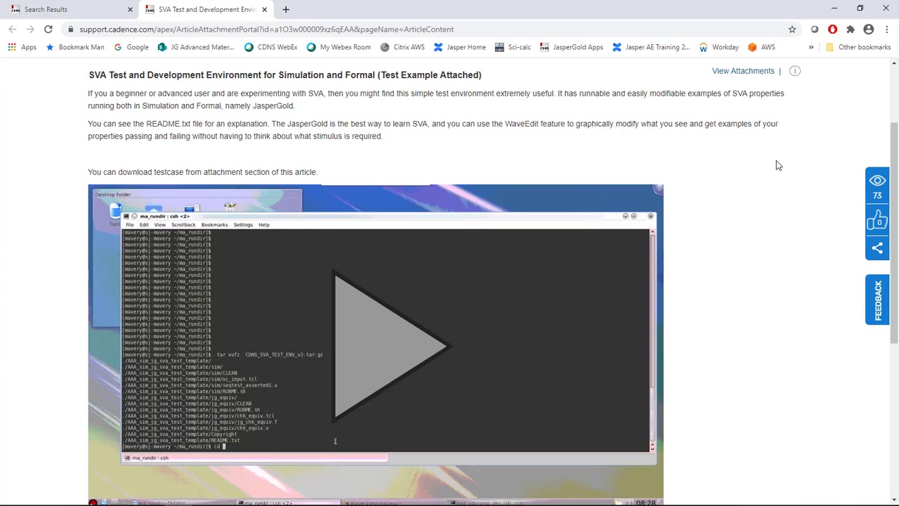
scroll(776, 160, "down", 1)
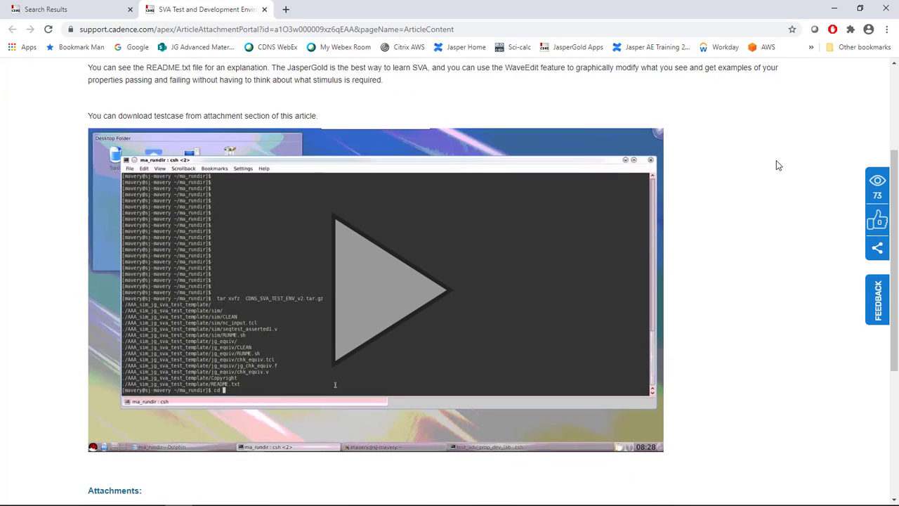